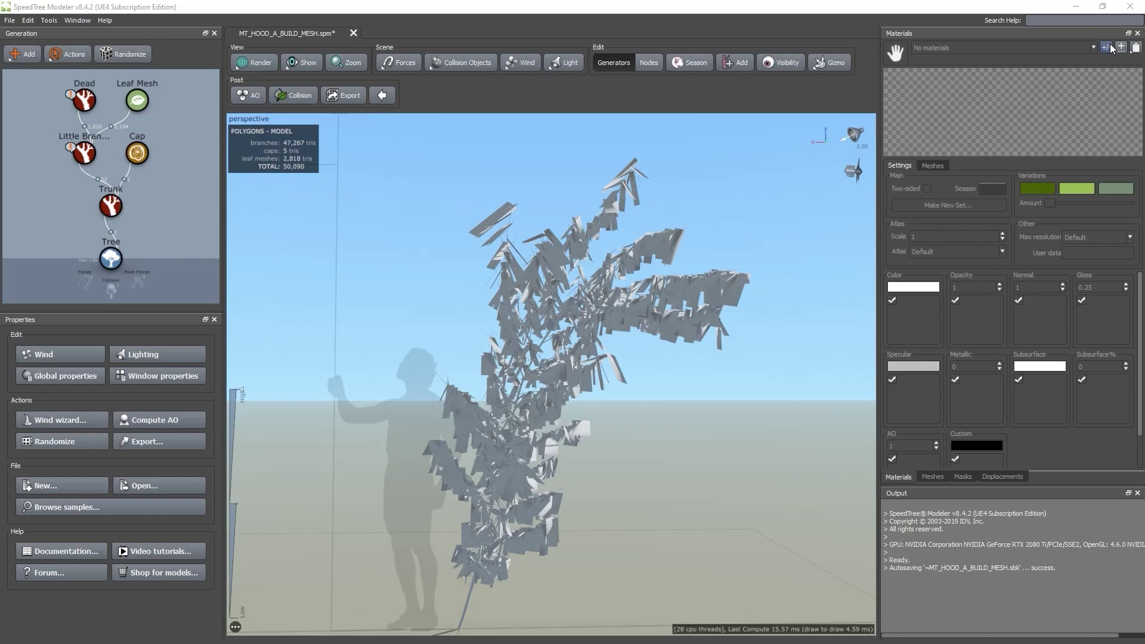
- Add a new material named Leaves to the materials list
left_click(1107, 47)
left_click(448, 240)
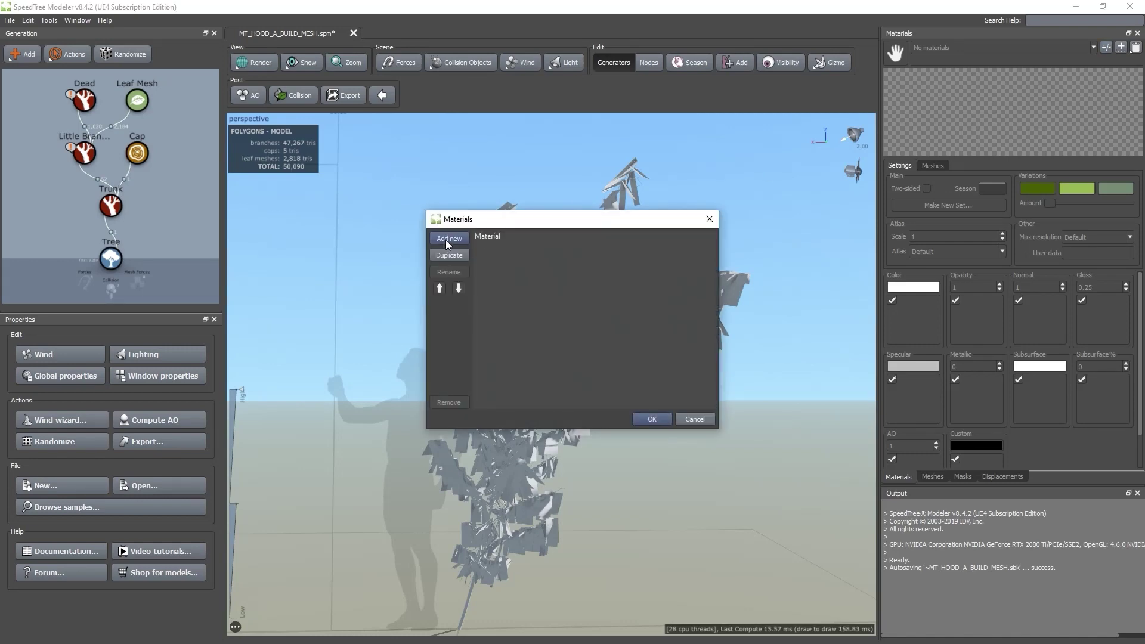
double_click(486, 236)
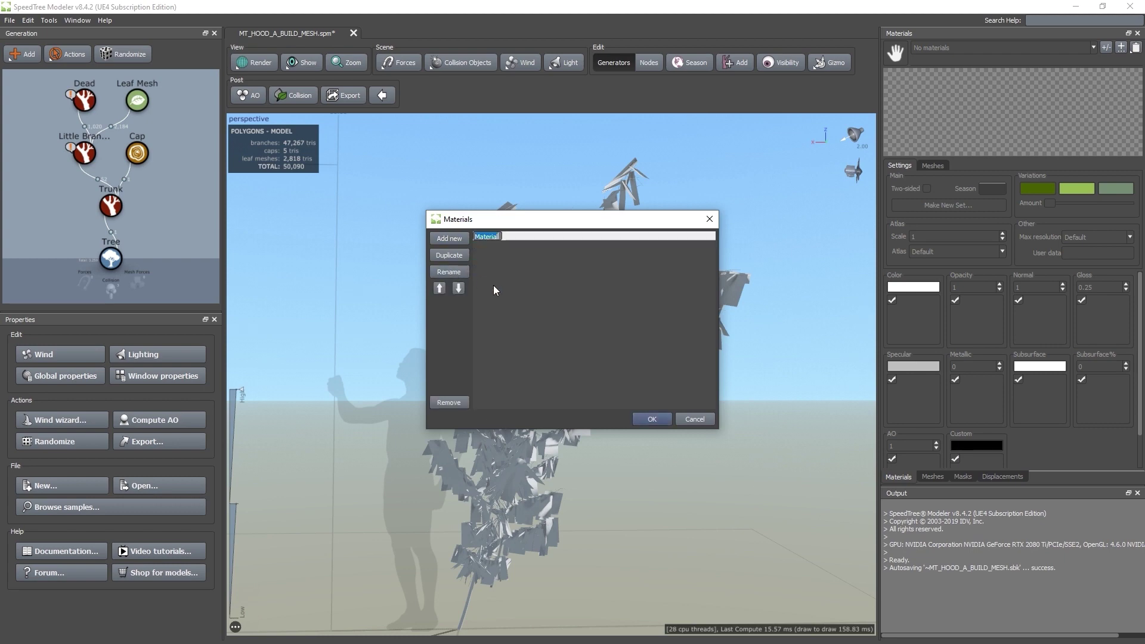
type("Leaves")
key("Return")
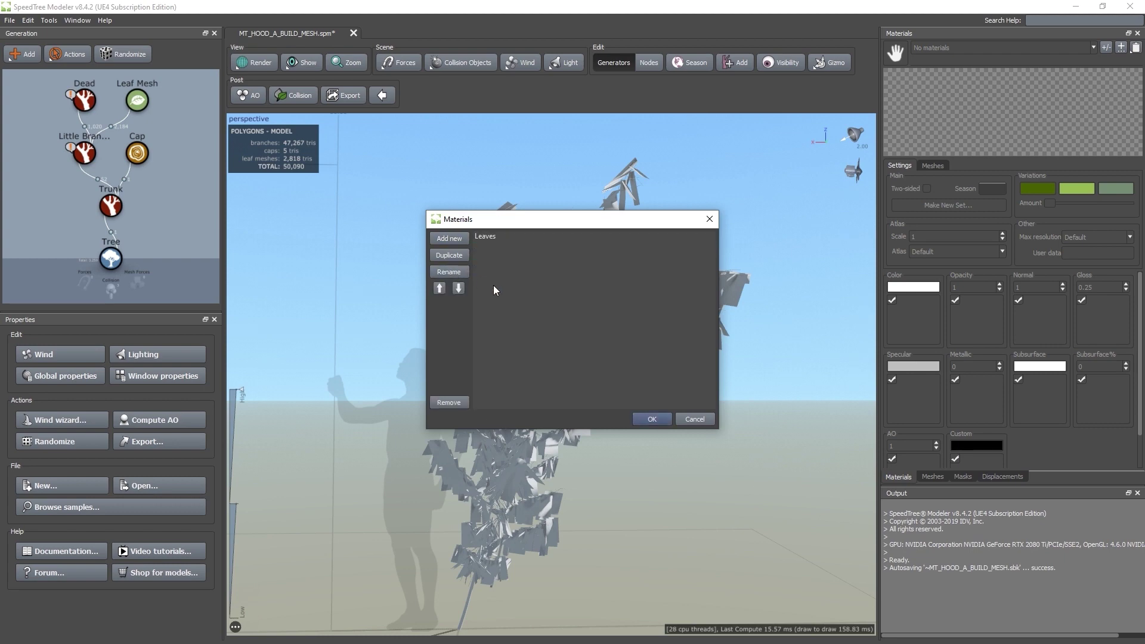
left_click(651, 419)
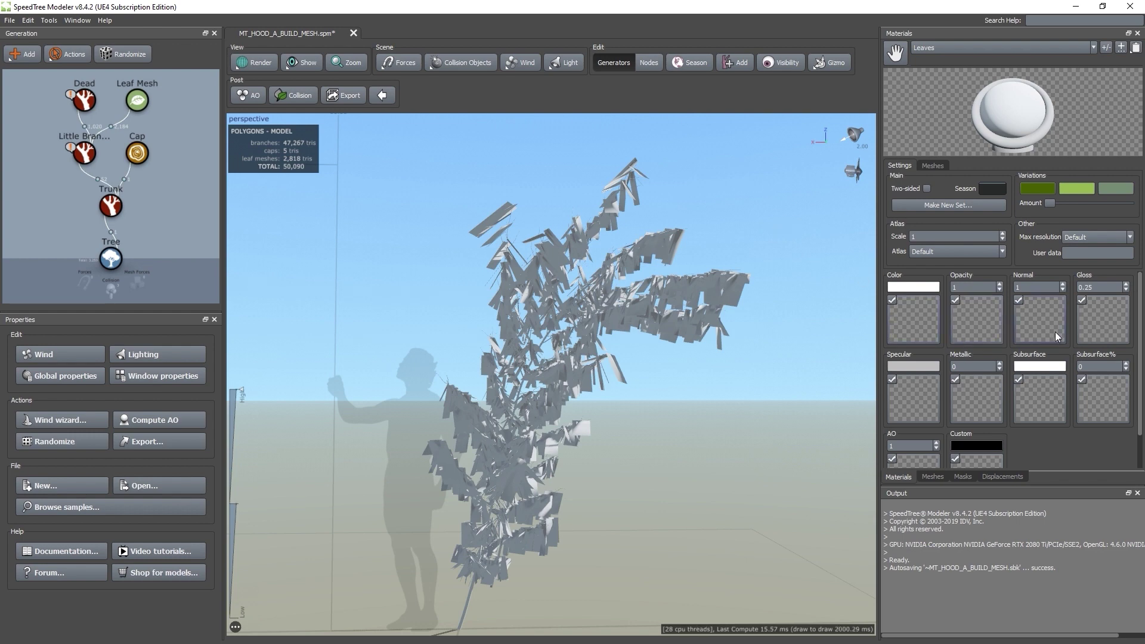
- Load MT_HOOD_FOLIAGE_A_D_CC.png as the Leaves material's Color map
left_click(924, 311)
left_click(923, 310)
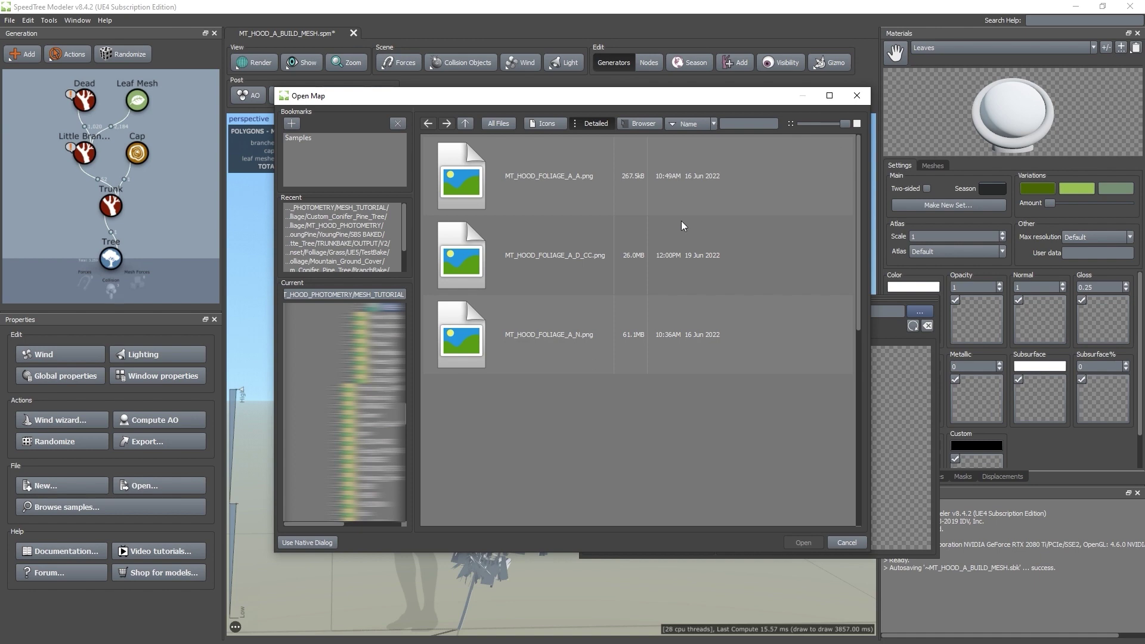
left_click(564, 257)
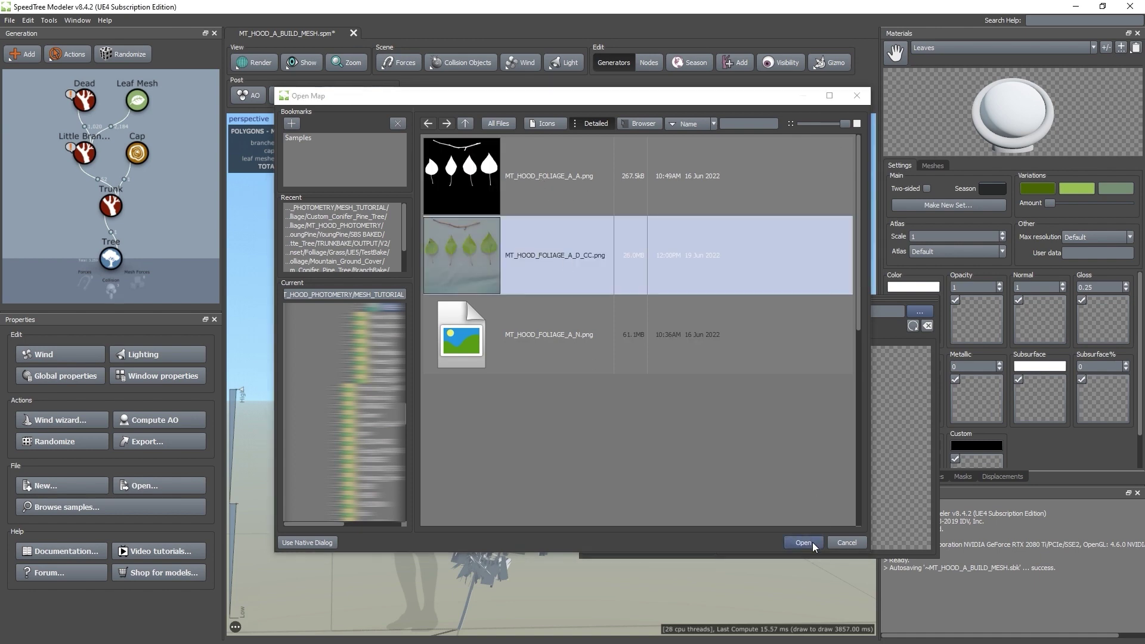
left_click(812, 542)
left_click(1048, 460)
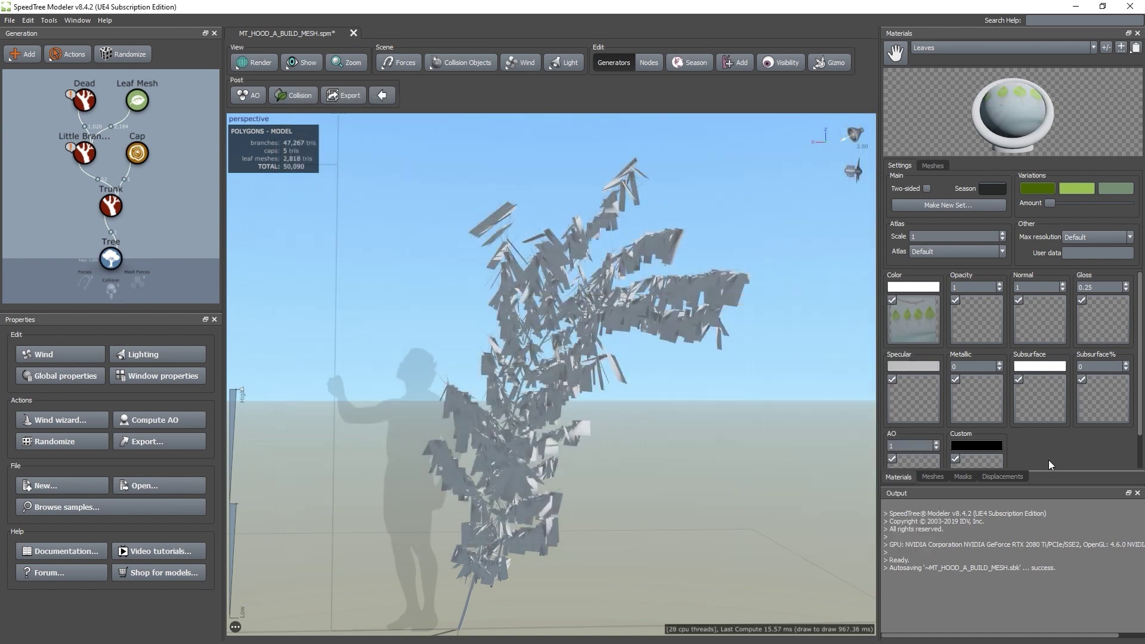
- Load MT_HOOD_FOLIAGE_A_A.png as the Opacity map
left_click(972, 325)
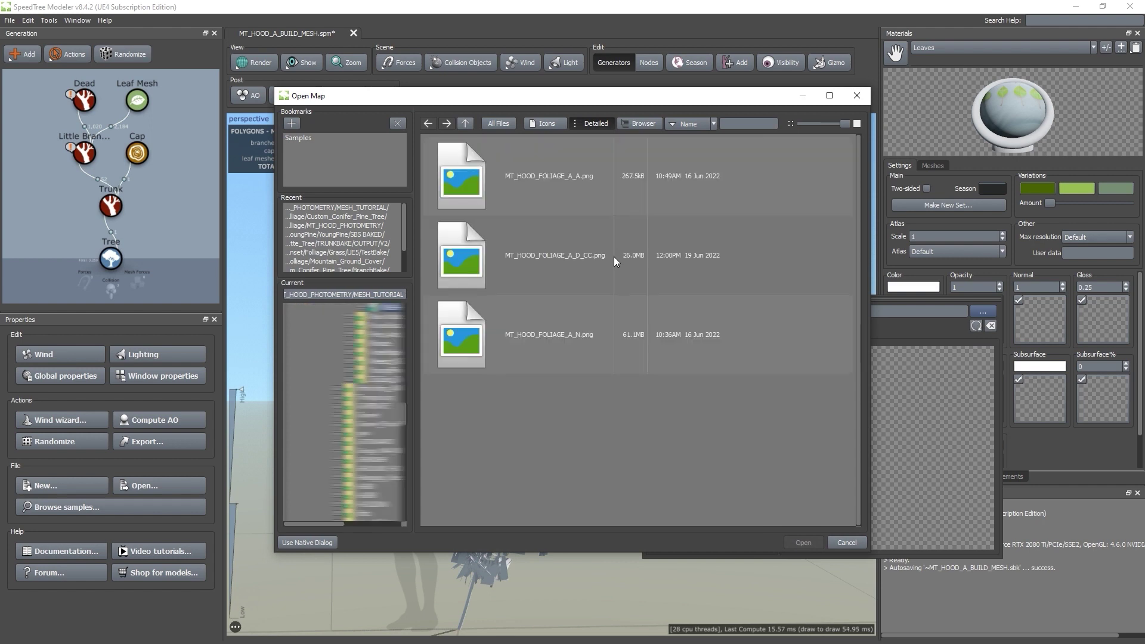
left_click(559, 194)
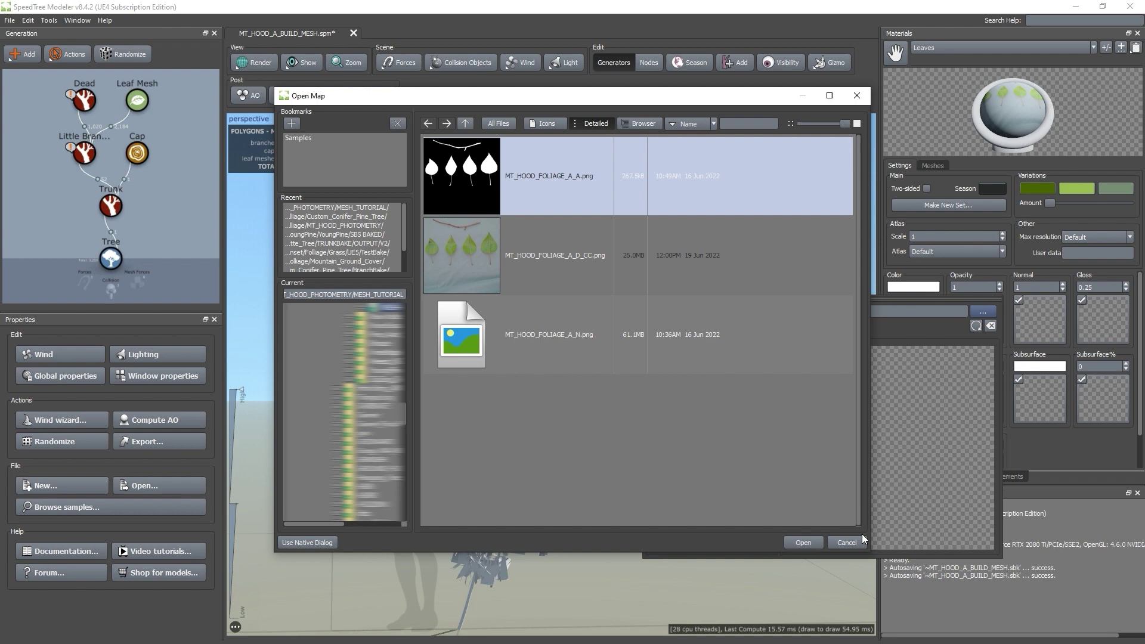
left_click(802, 543)
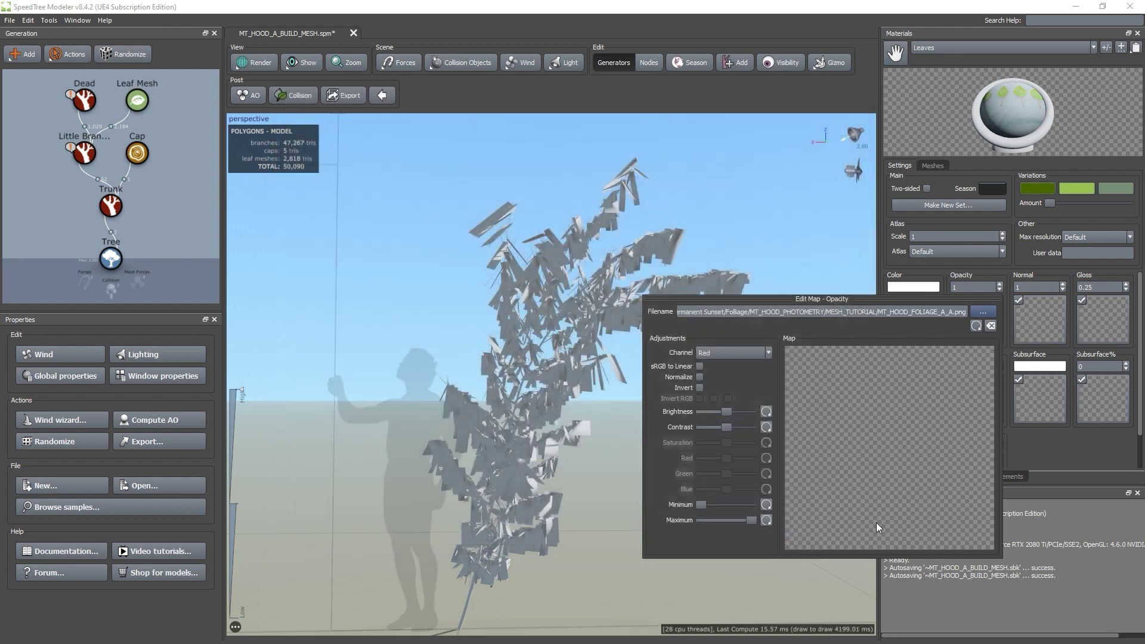
left_click(1037, 455)
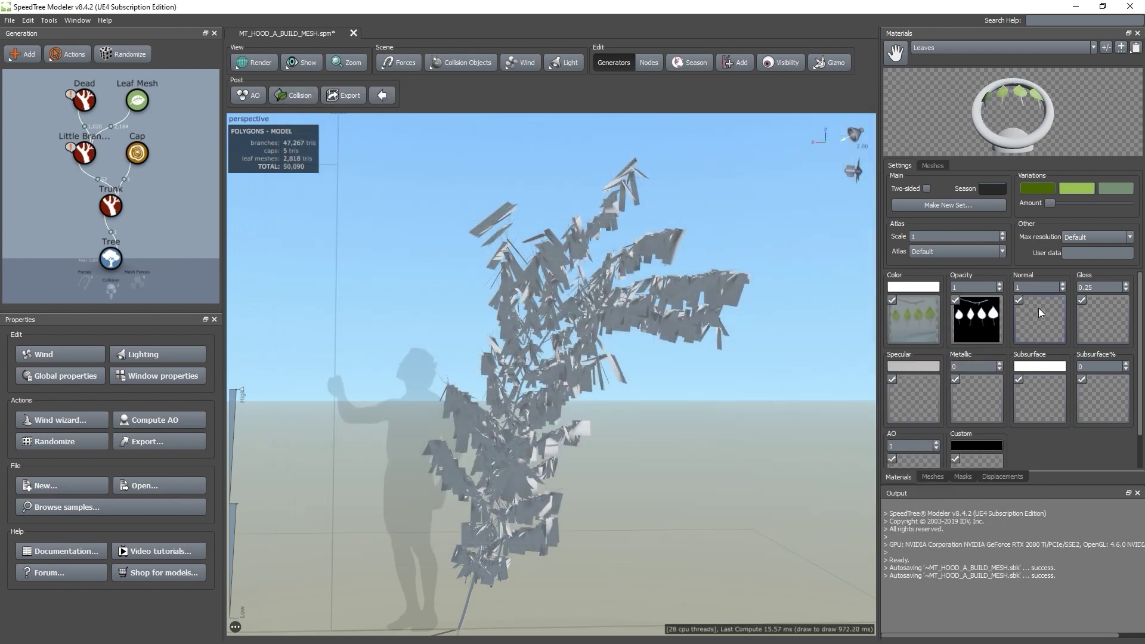
- Load MT_HOOD_FOLIAGE_A_N.png as the Normal map
left_click(1044, 306)
left_click(1044, 308)
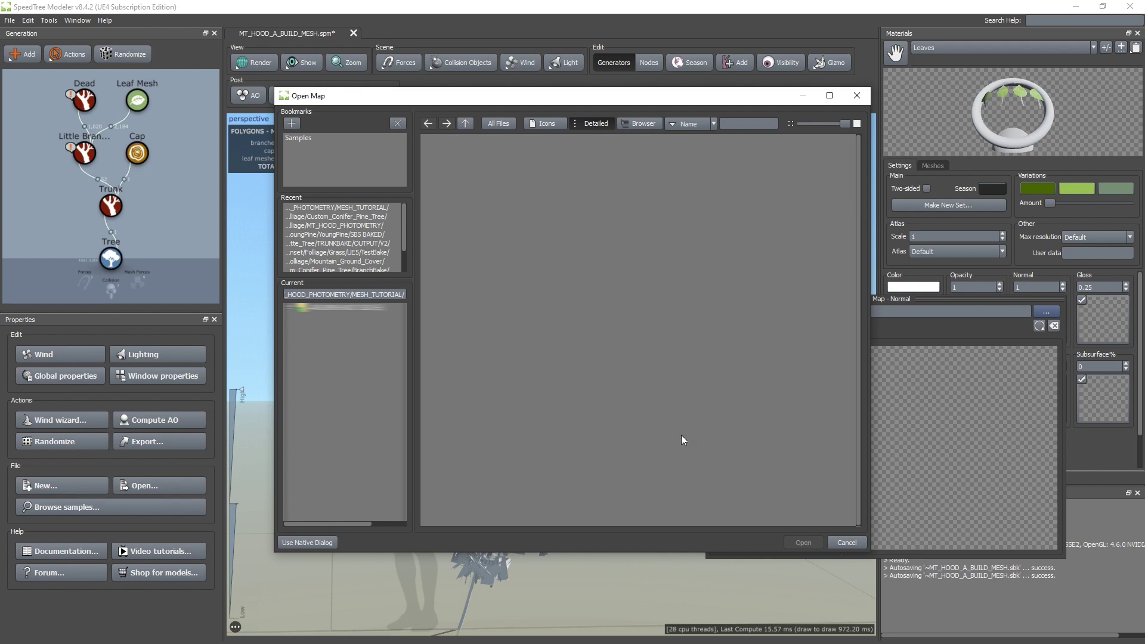
left_click(500, 345)
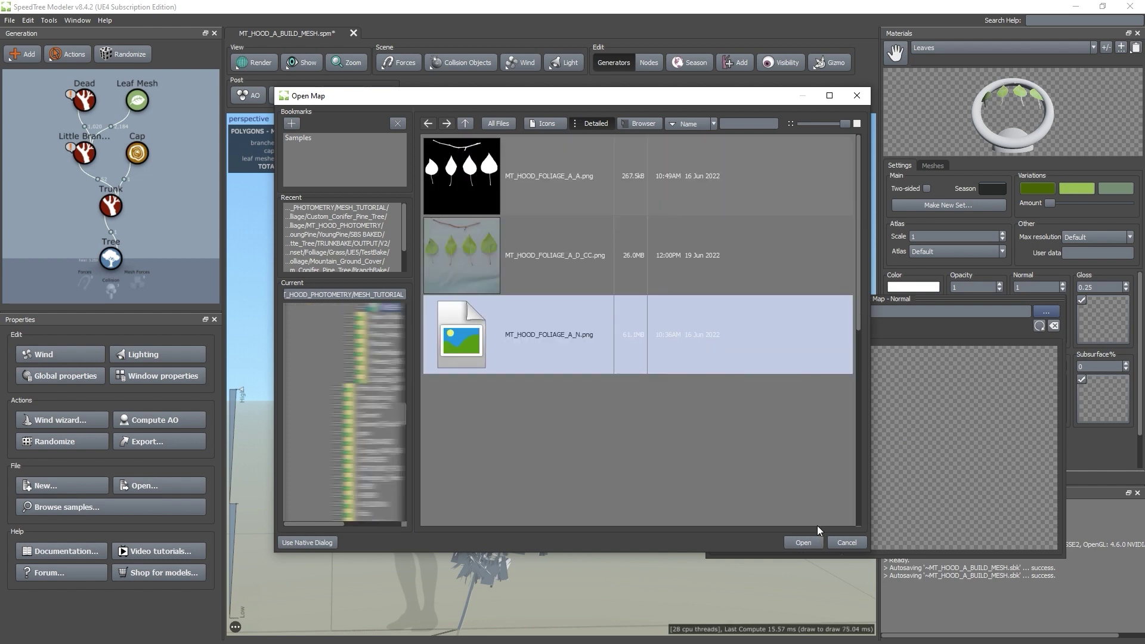
left_click(791, 539)
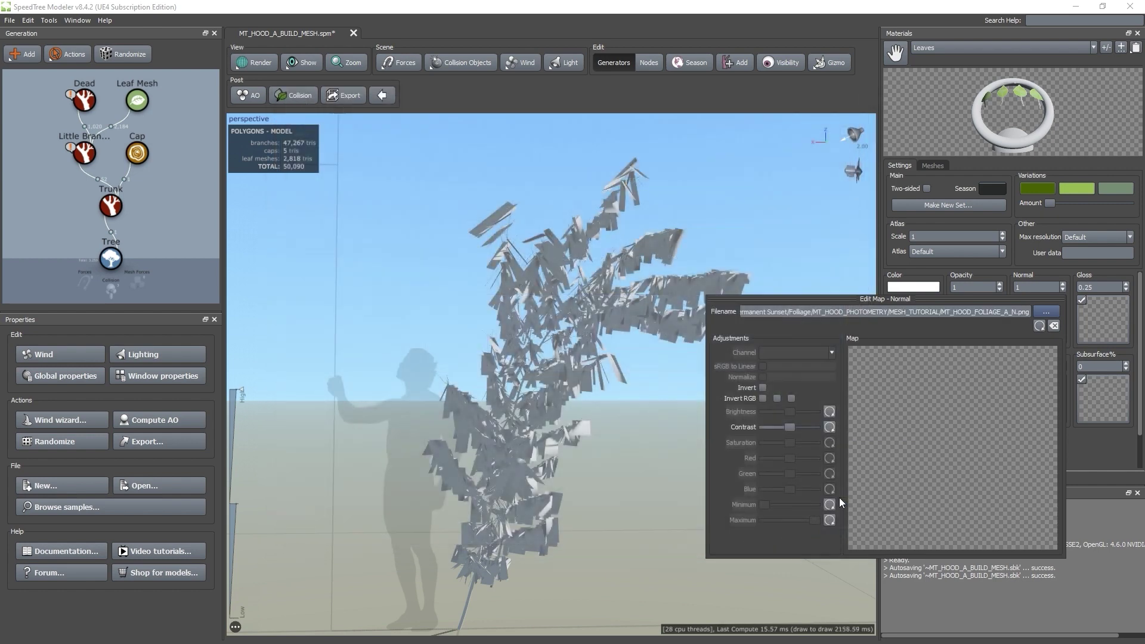
left_click(1096, 452)
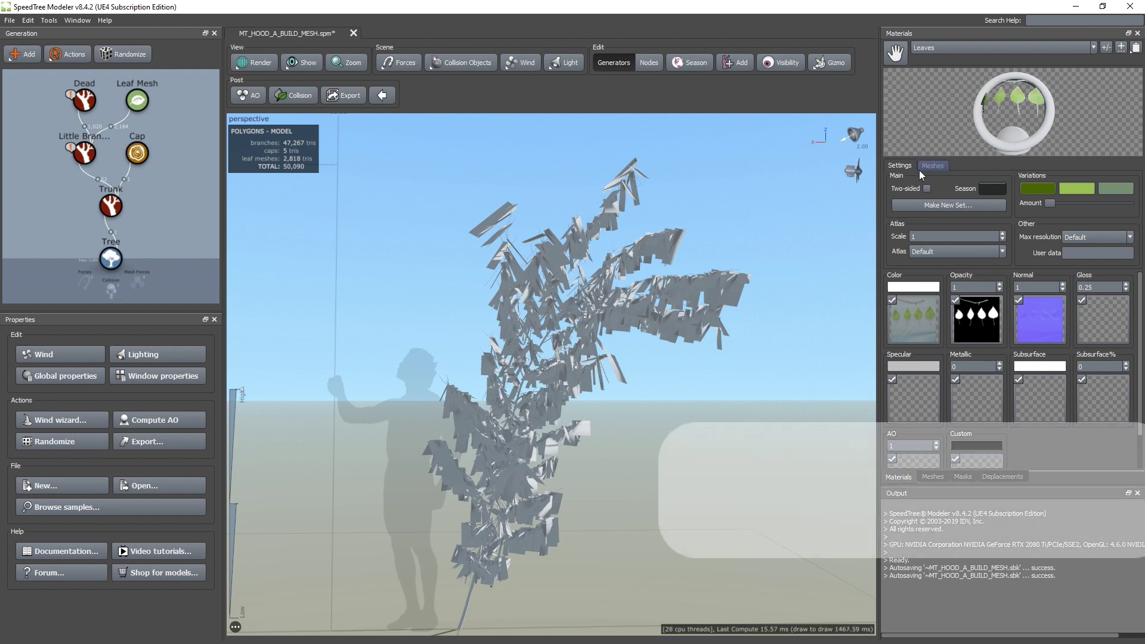
- Create a new mesh named Leaf_A in the meshes list
left_click(925, 165)
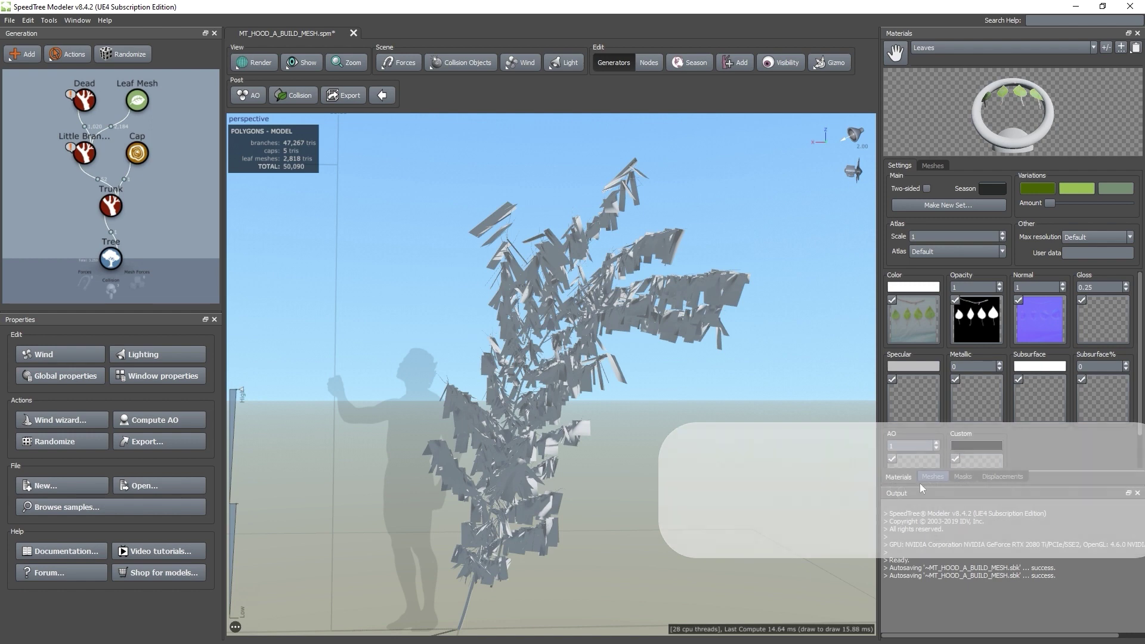
left_click(923, 478)
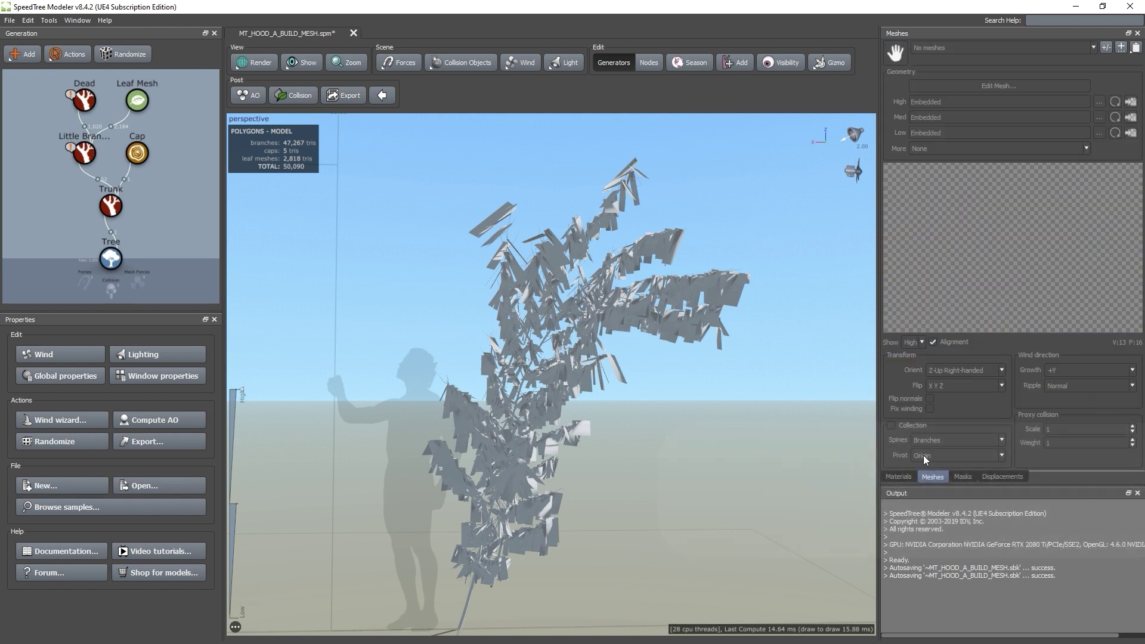
left_click(1106, 47)
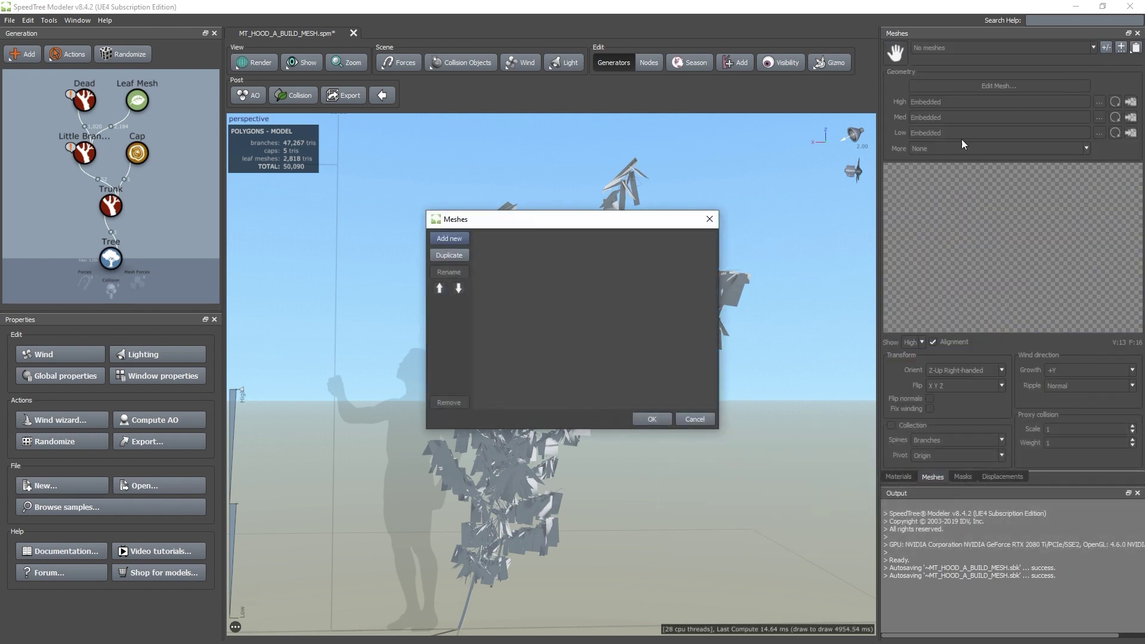
left_click(448, 239)
left_click(481, 237)
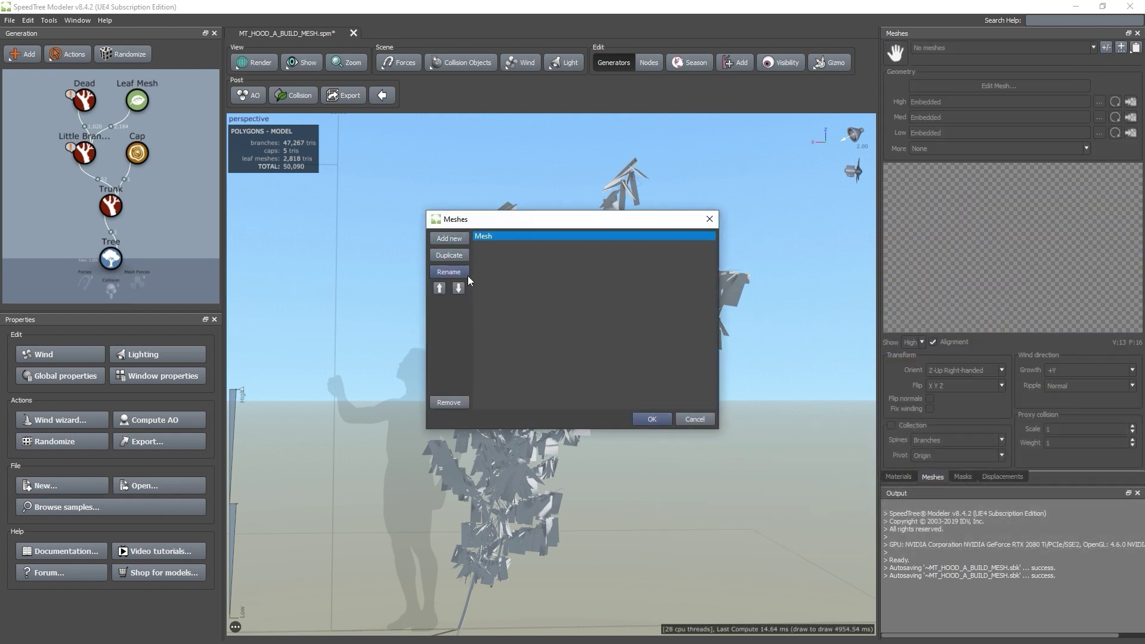
left_click(467, 273)
type("Le")
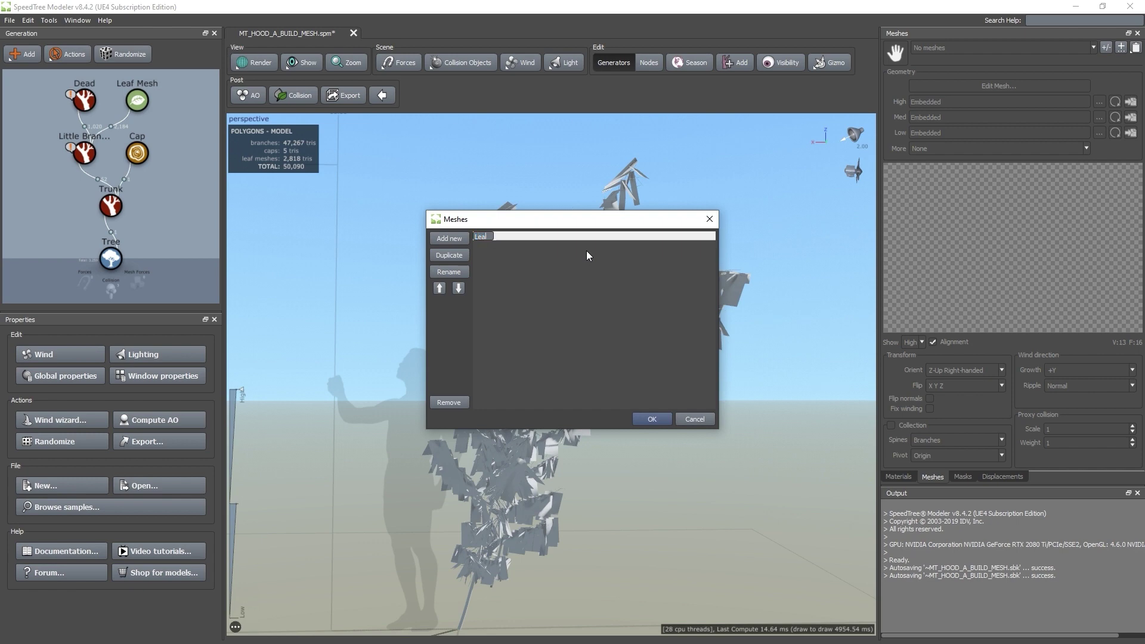
type("af_A")
key("Return")
left_click(652, 419)
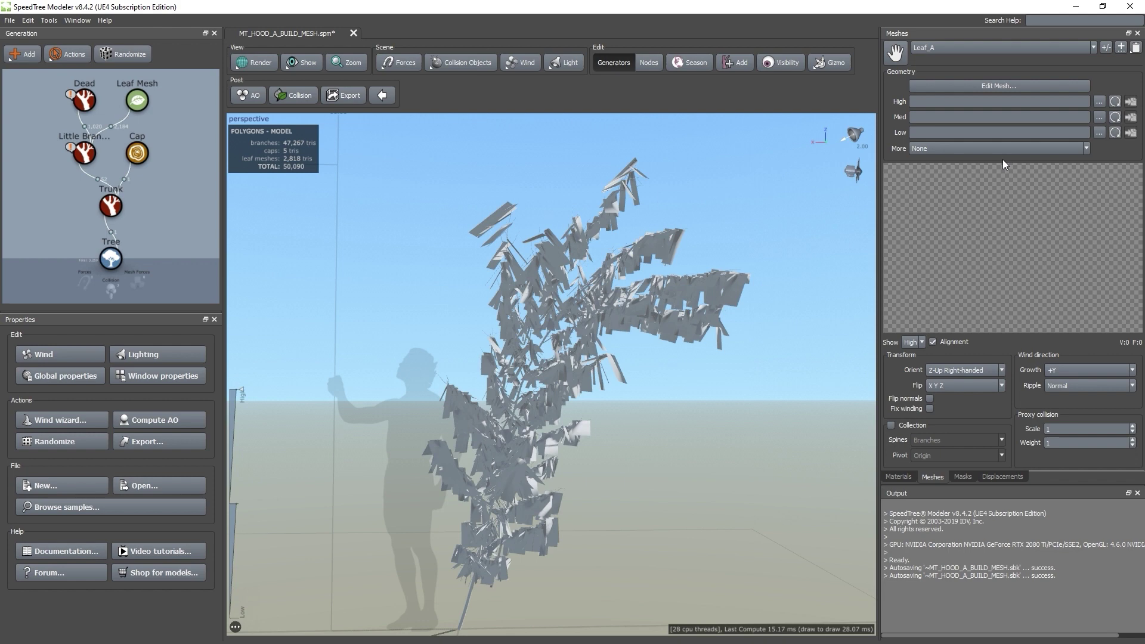
- Assign Leaf_A to the Leaves material and start editing the Leaf_A mesh
left_click(895, 477)
left_click(926, 166)
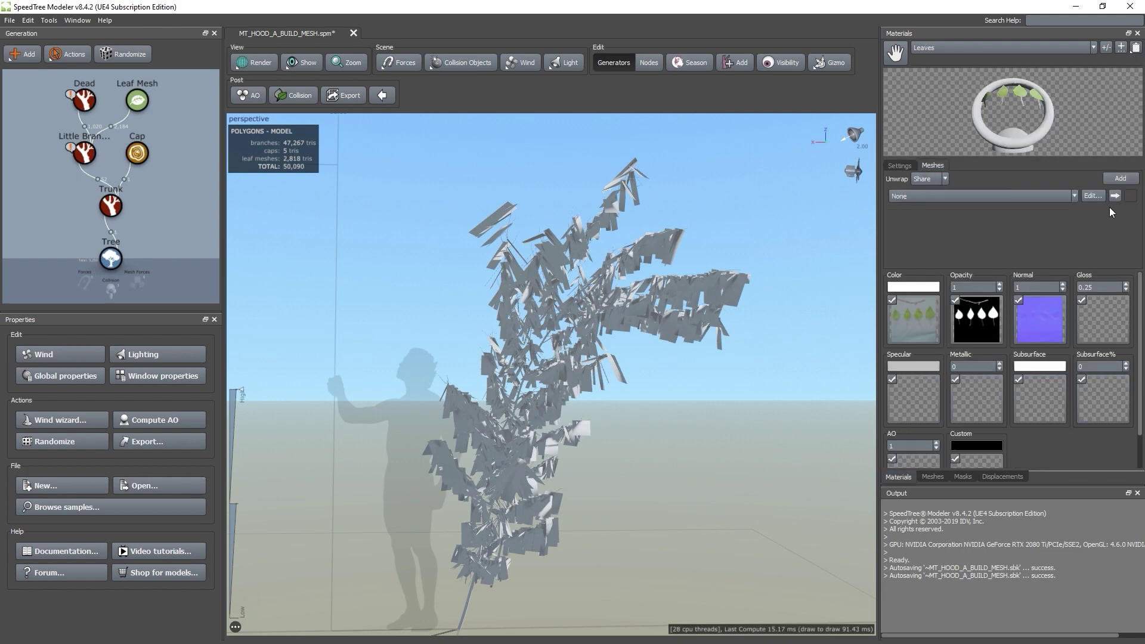
left_click(1078, 195)
left_click(1021, 211)
left_click(940, 477)
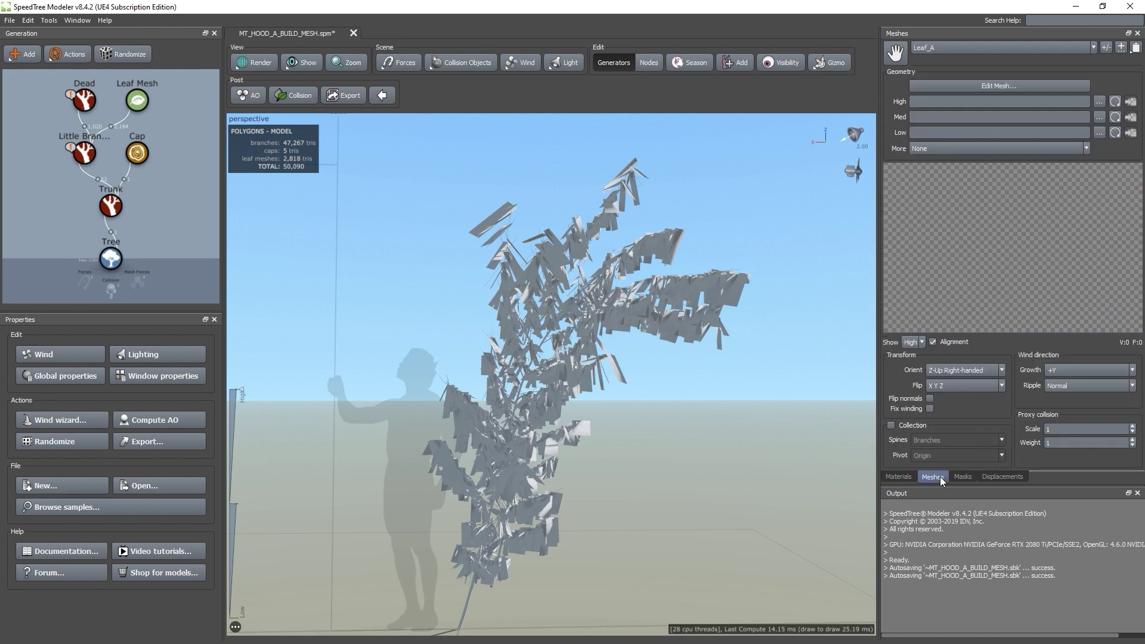
left_click(1010, 88)
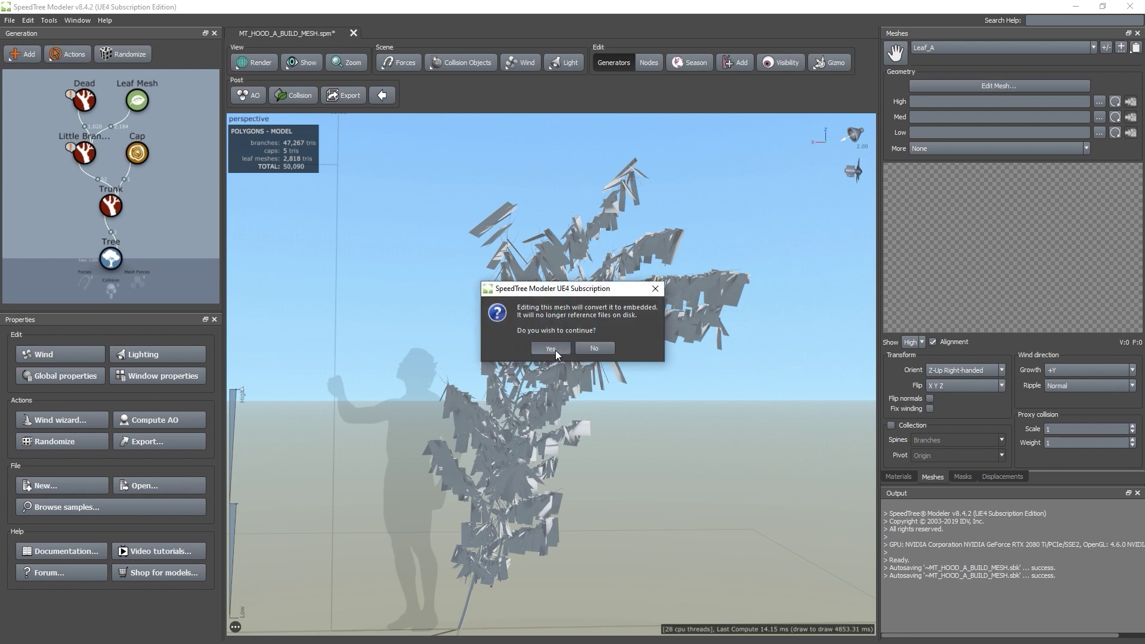
- Embed Leaf_A and set its cutout material to Leaves
left_click(550, 349)
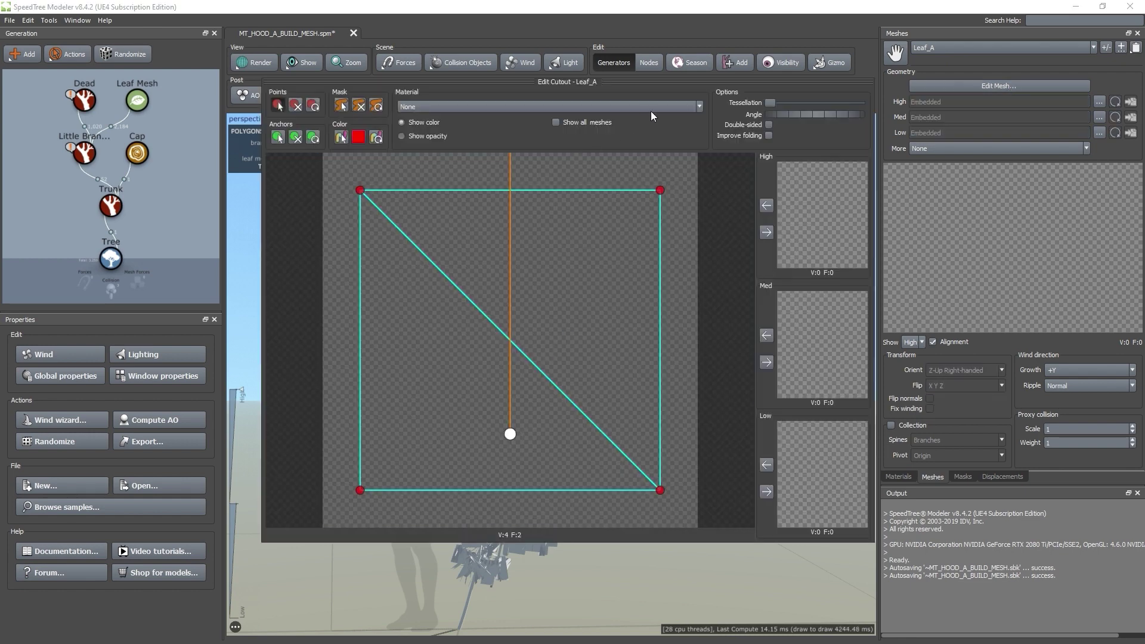
left_click(650, 107)
left_click(567, 123)
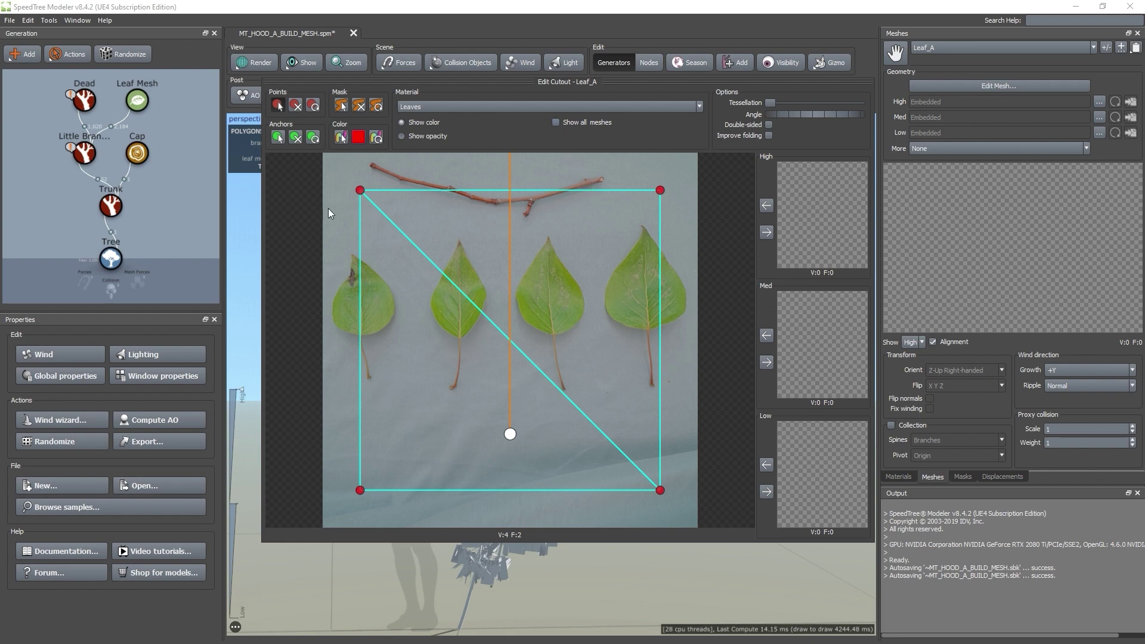
- Delete the four default cutout points and anchor a new outline at the rightmost leaf's stem
left_click(296, 106)
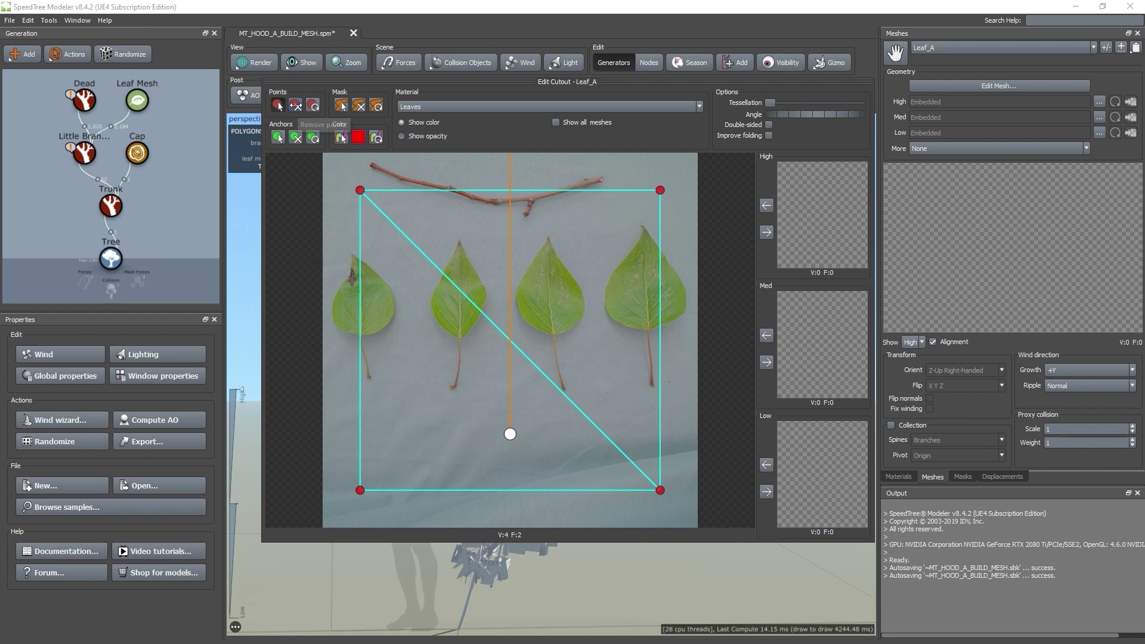
left_click(361, 186)
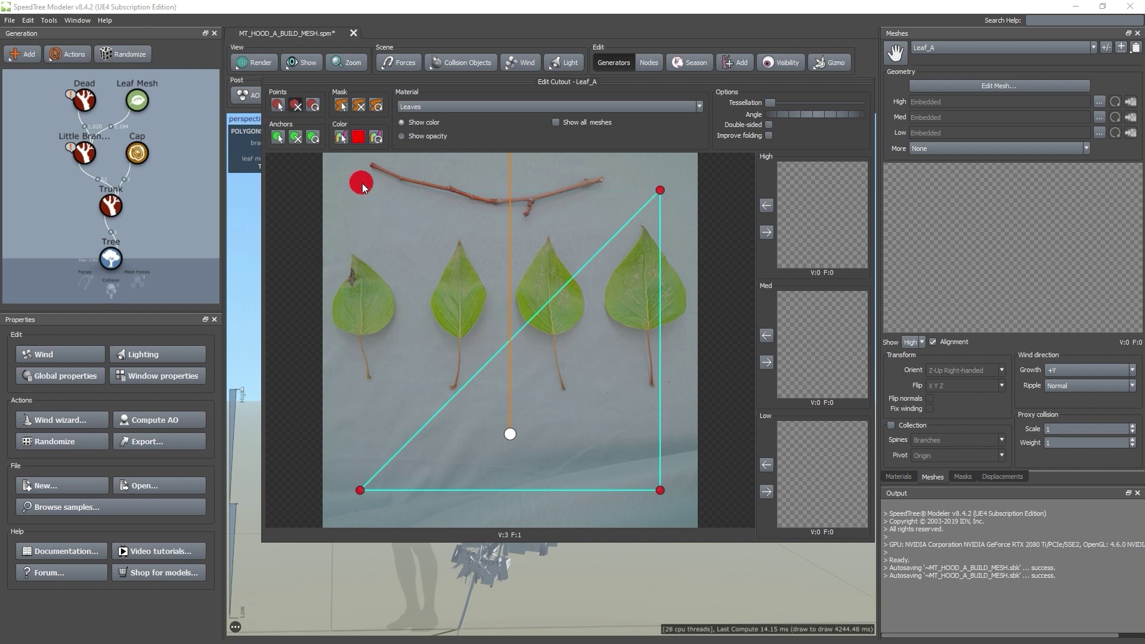
left_click(361, 487)
left_click(659, 490)
left_click(660, 191)
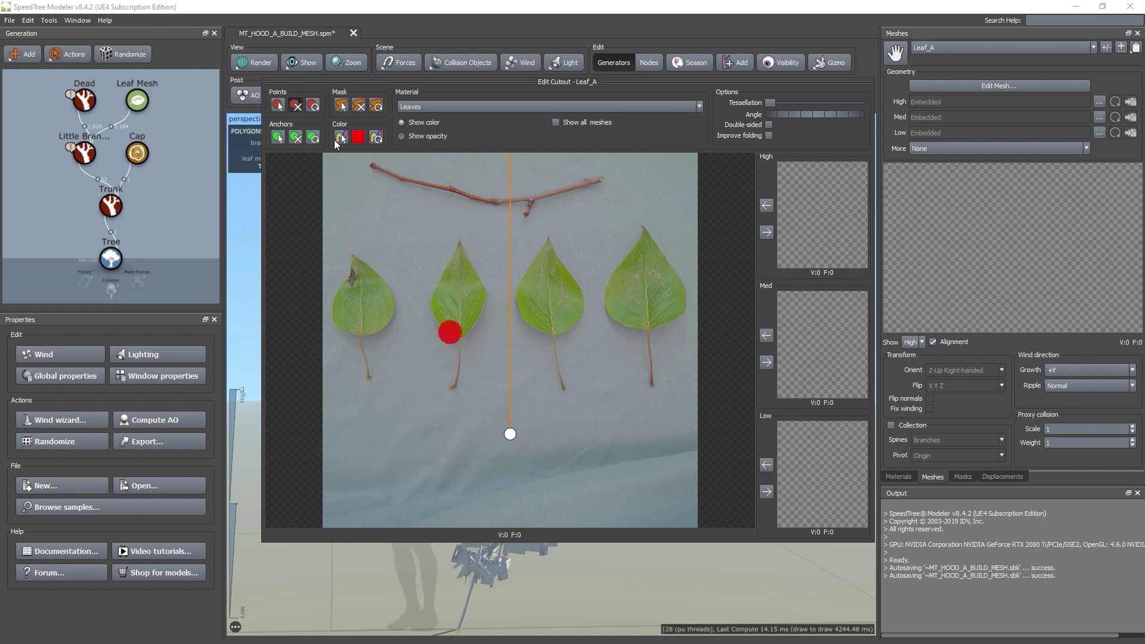
left_click(284, 104)
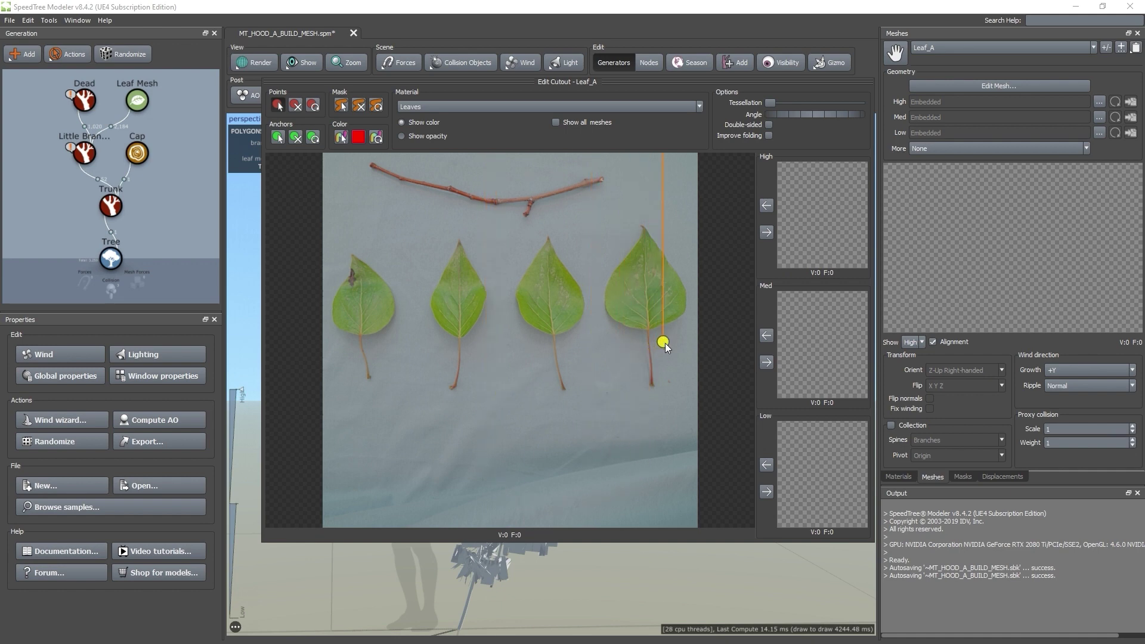
left_click(653, 387)
- Trace the rightmost leaf as a diamond with a centre point and store it as Low LOD
left_click(643, 205)
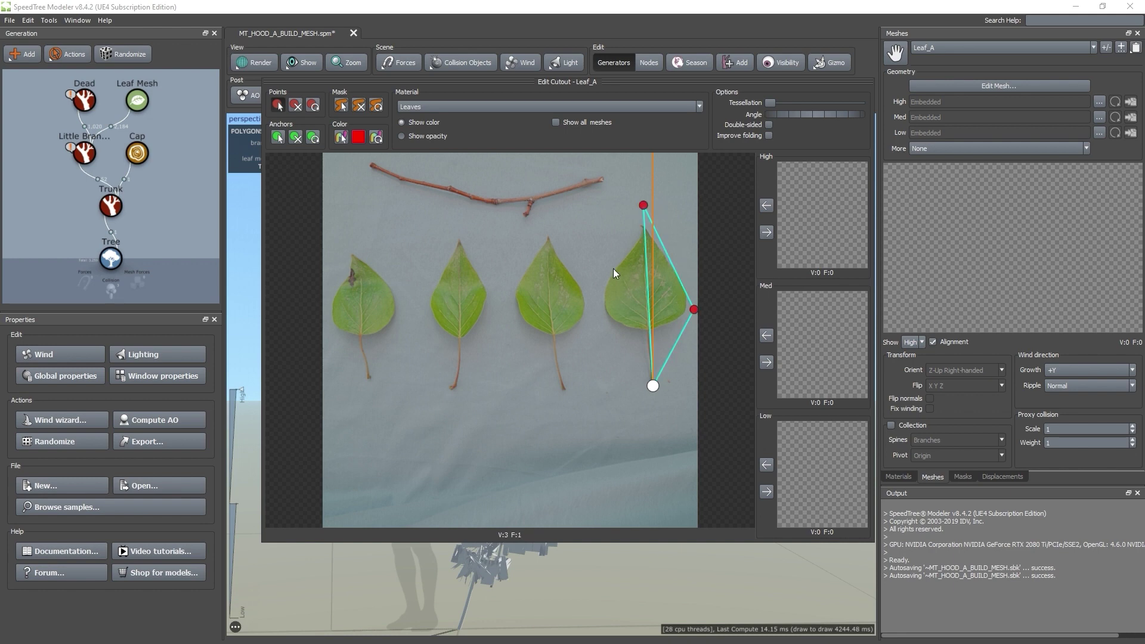
left_click(597, 298)
left_click_drag(598, 302, 596, 306)
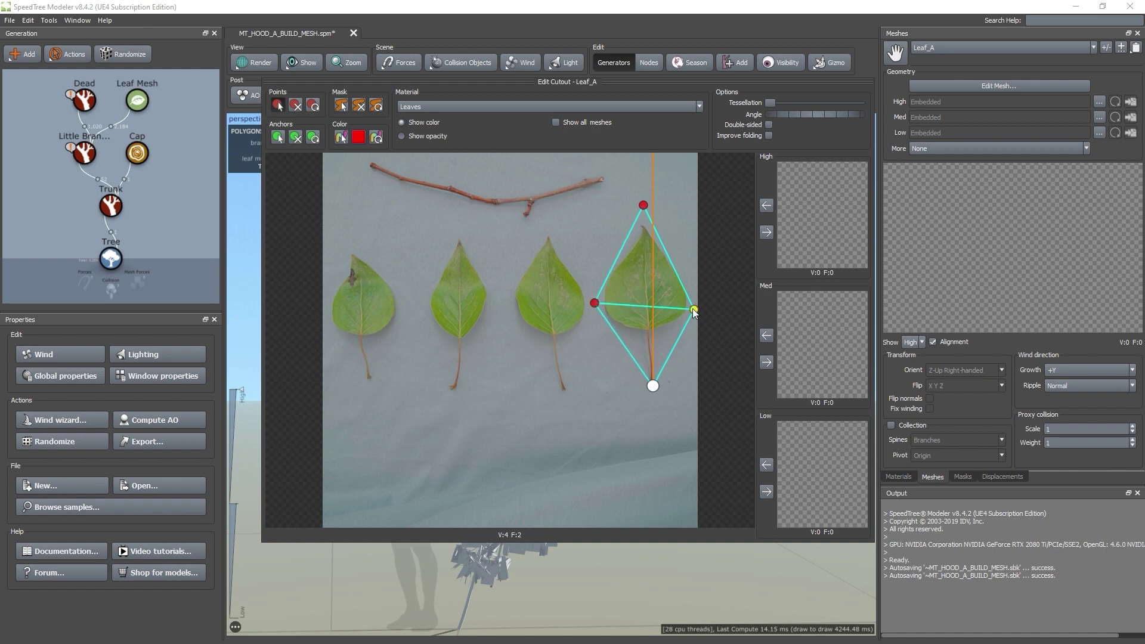
left_click_drag(693, 309, 697, 302)
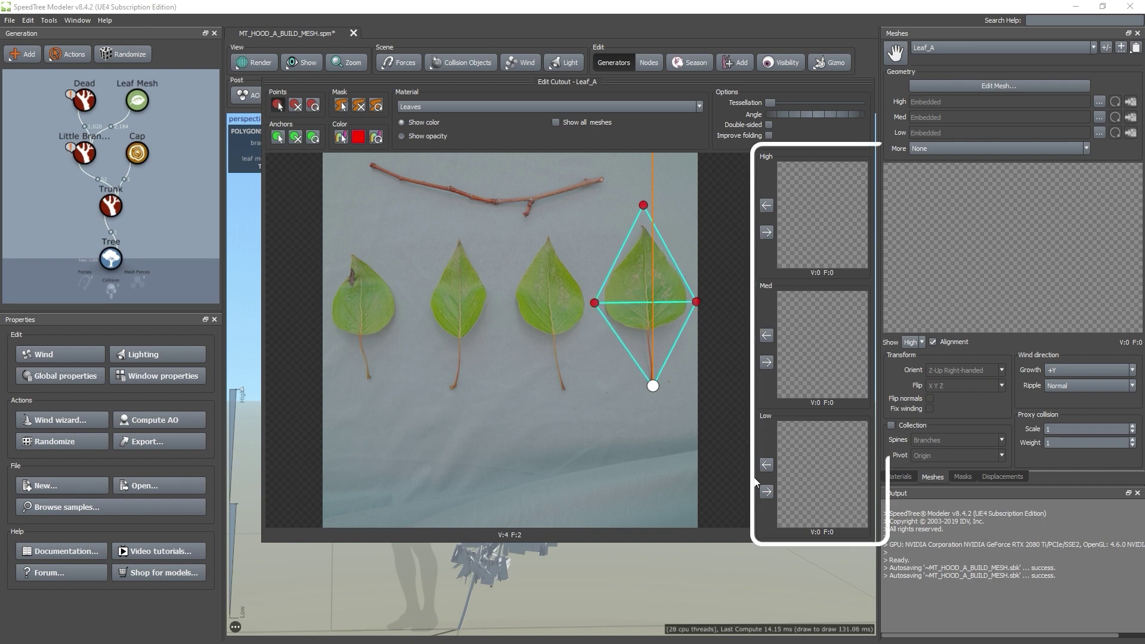
left_click(765, 492)
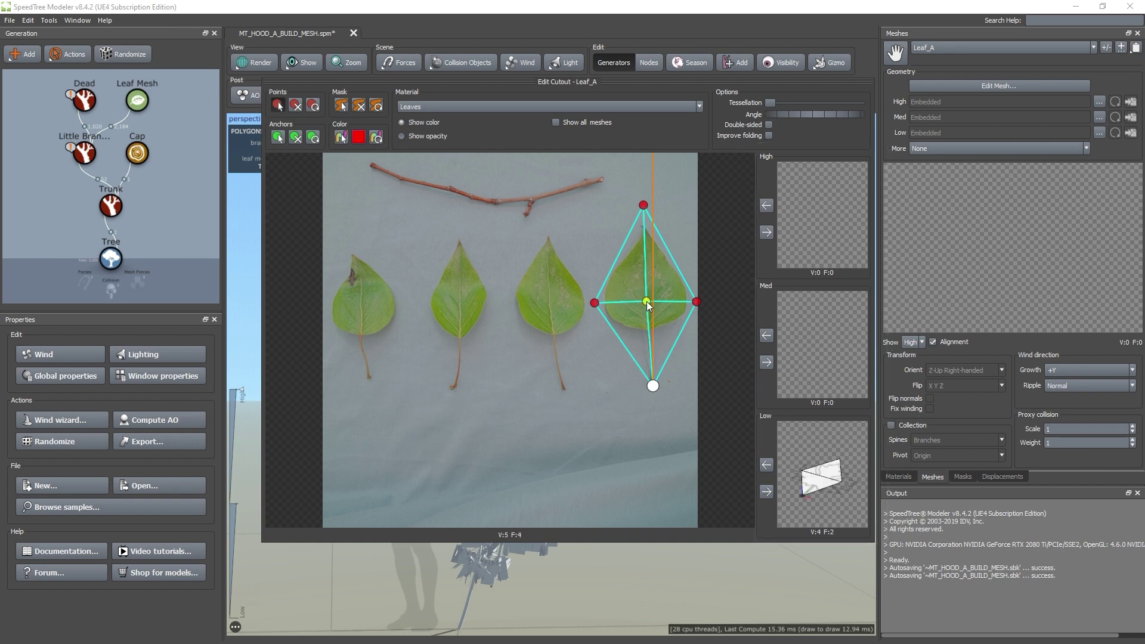
left_click(647, 305)
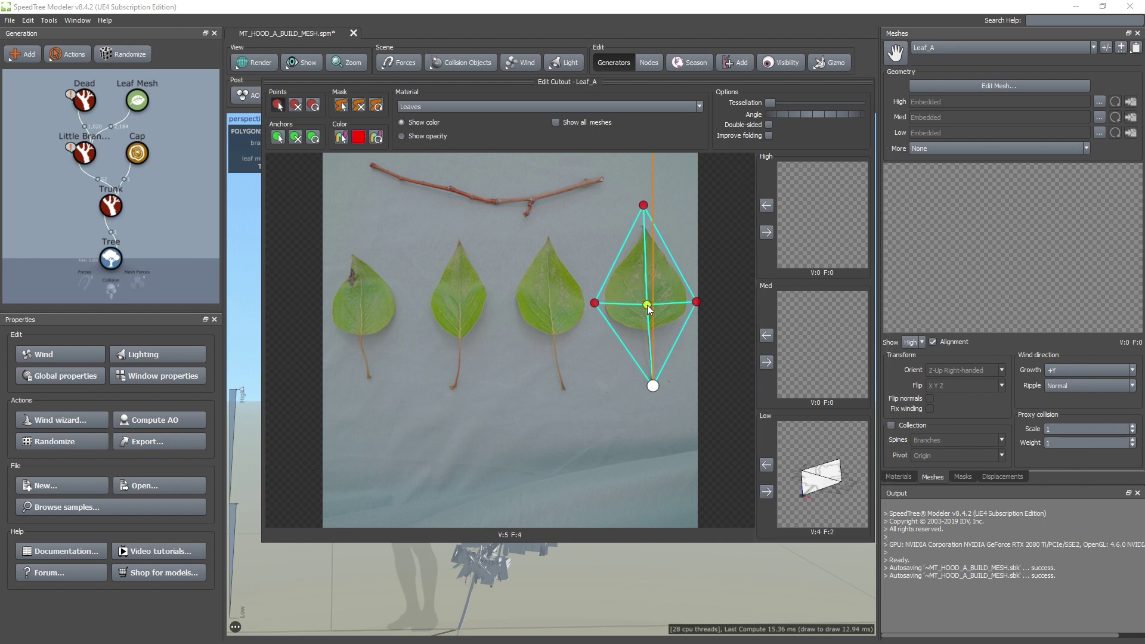
left_click(770, 491)
- Add five more interior points, store Med and High LODs, and close the cutout editor
left_click(672, 263)
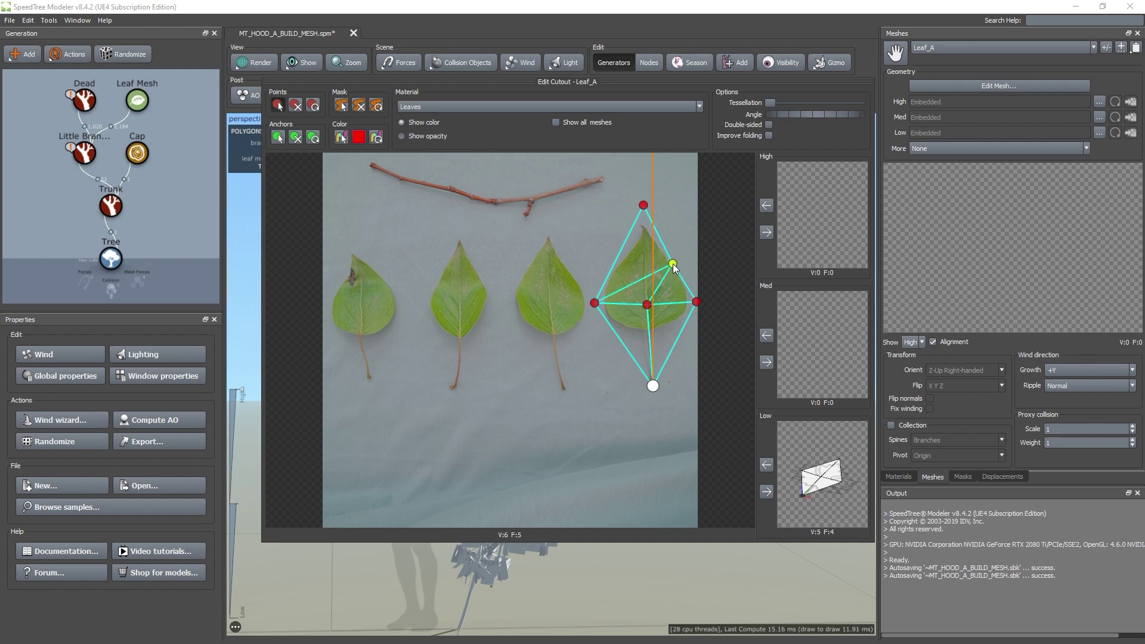
left_click(618, 259)
left_click(645, 259)
left_click_drag(674, 265, 673, 262)
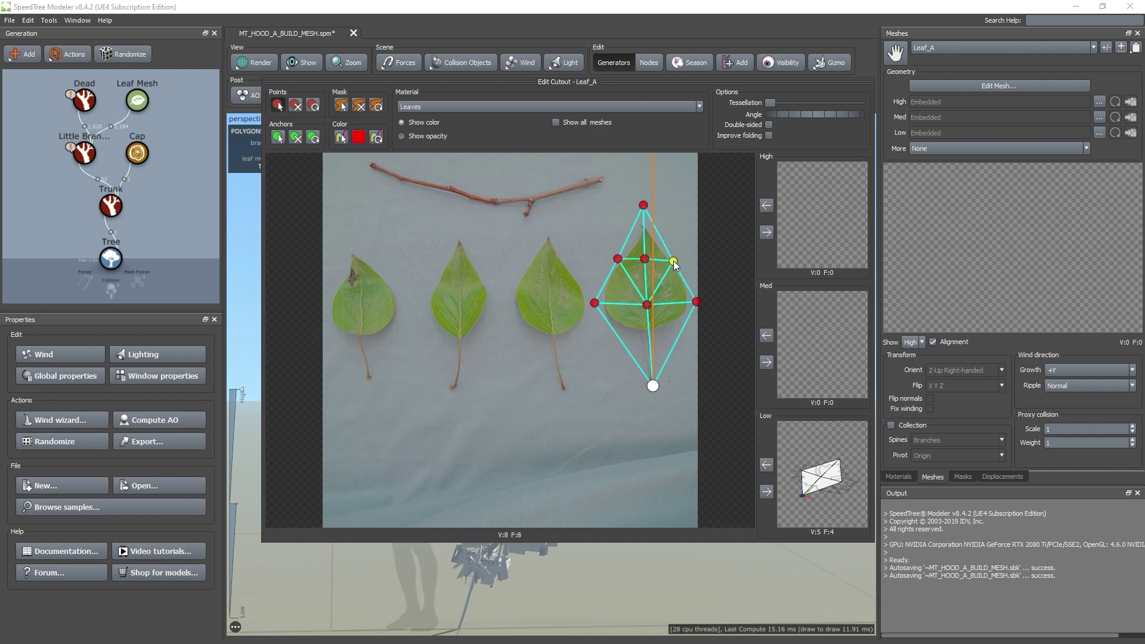
left_click(649, 332)
left_click(678, 334)
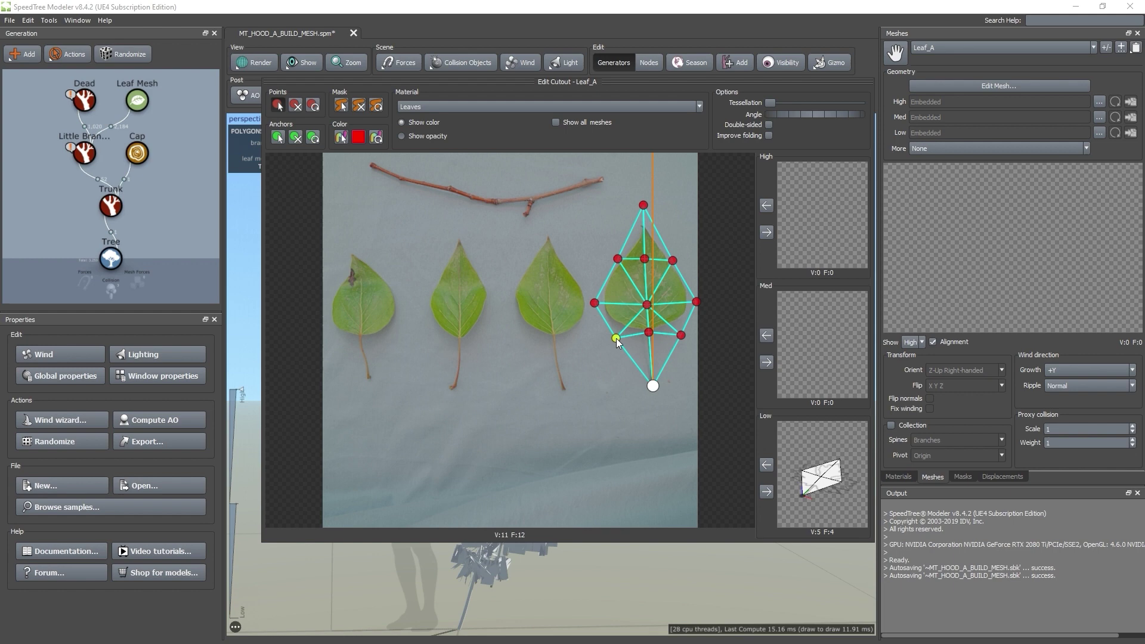
left_click(767, 363)
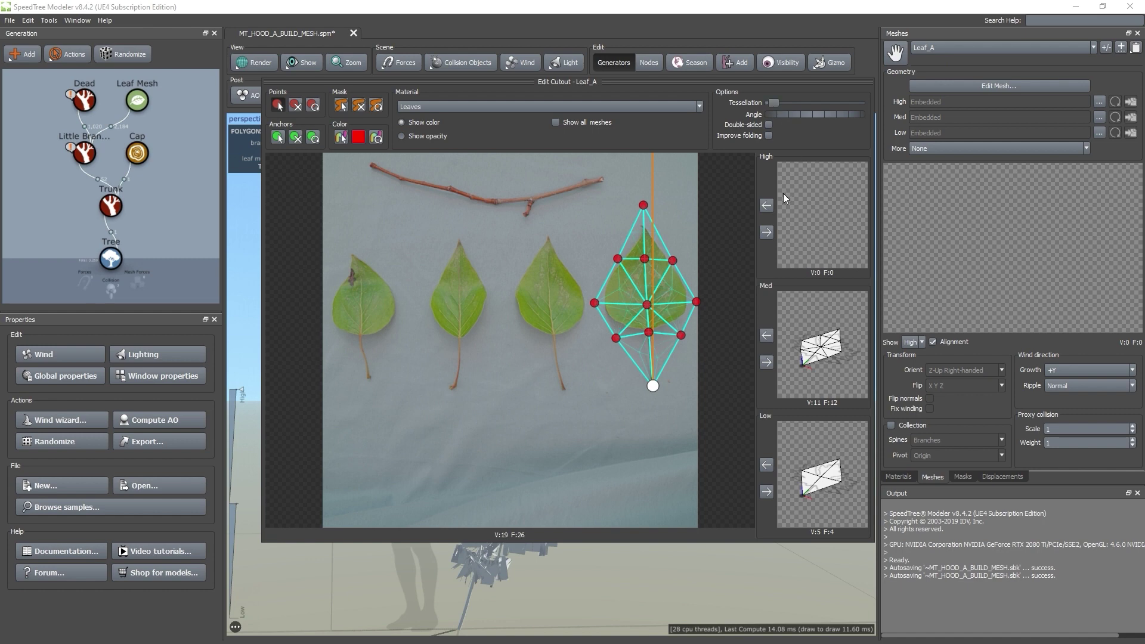
left_click(770, 233)
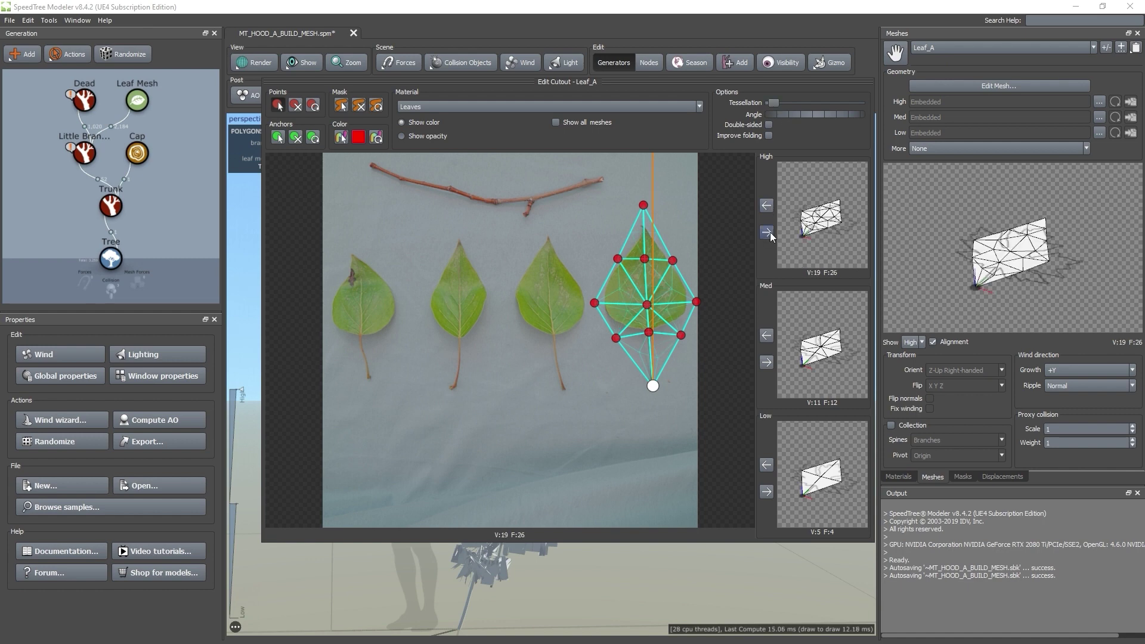
key("Escape")
- Set the Leaf Mesh generator's Material to Leaves and Mesh to Leaf_A, then preview lower LOD
left_click(137, 101)
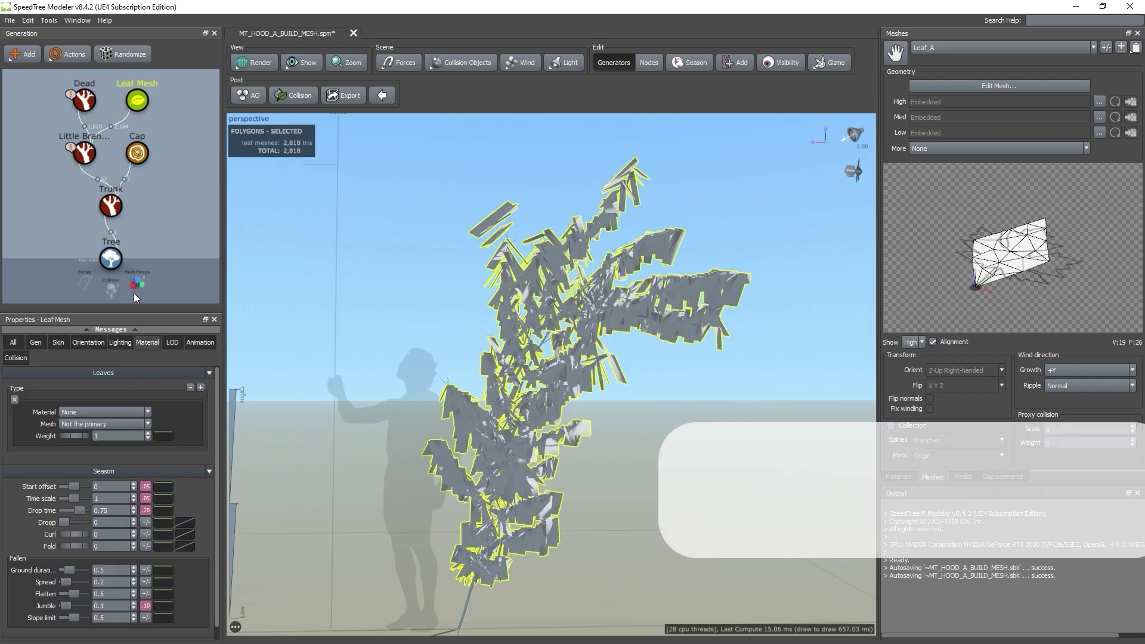
left_click(148, 411)
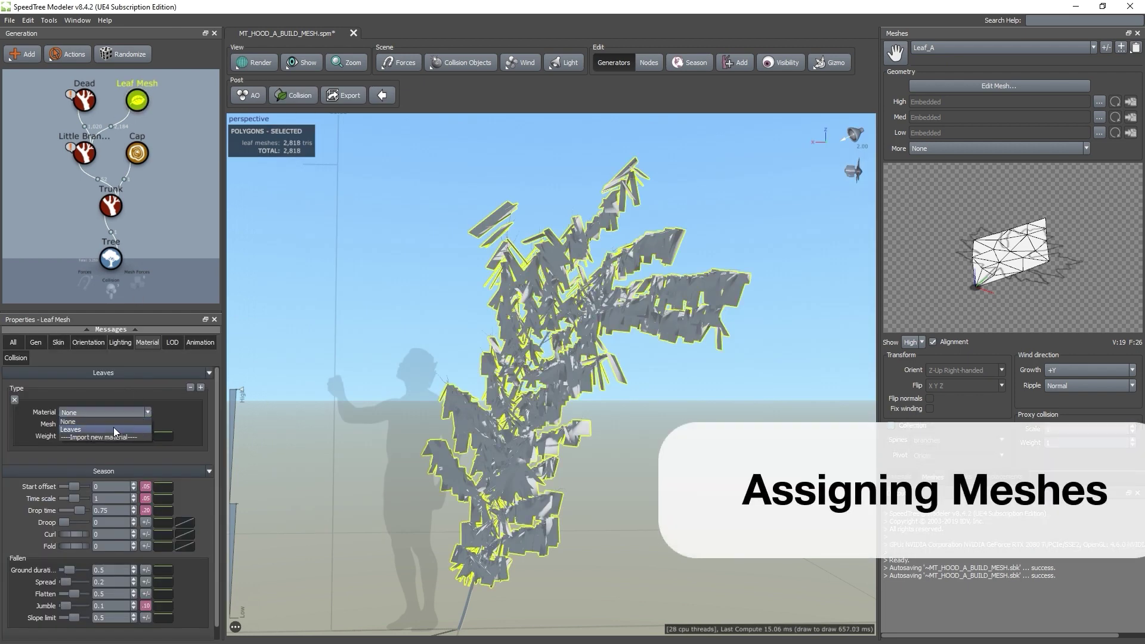
left_click(70, 429)
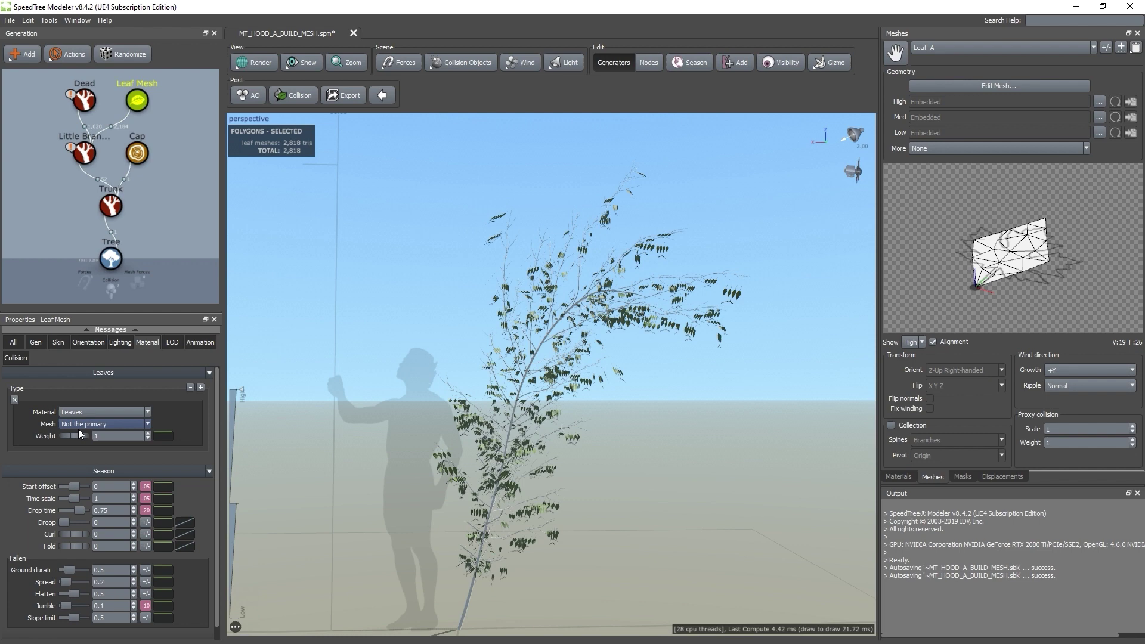
left_click(78, 425)
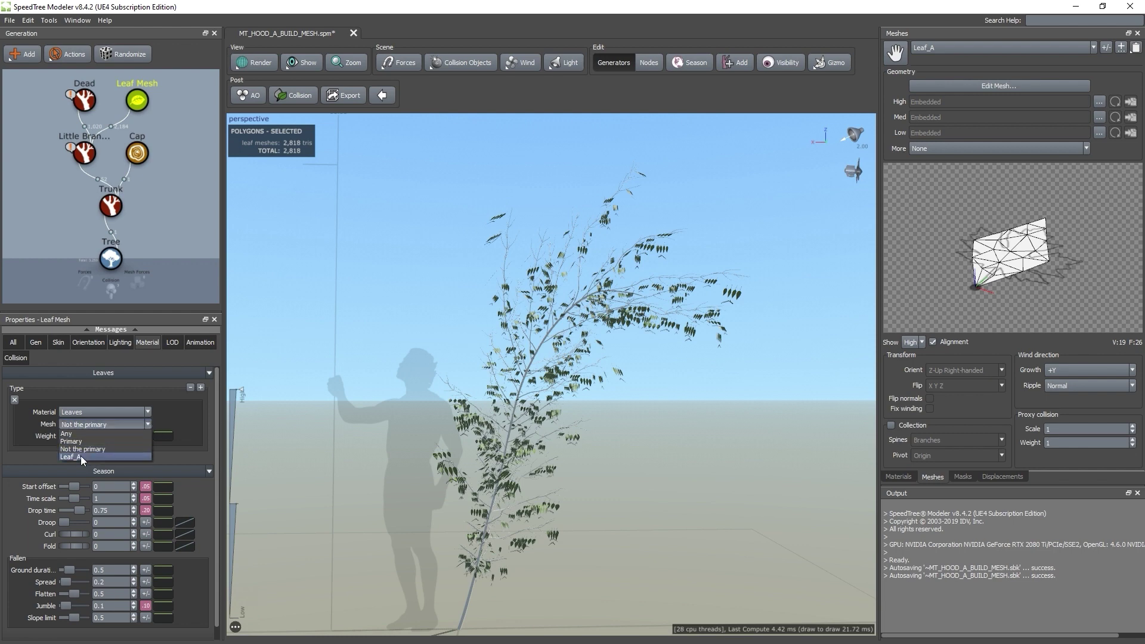
left_click(80, 456)
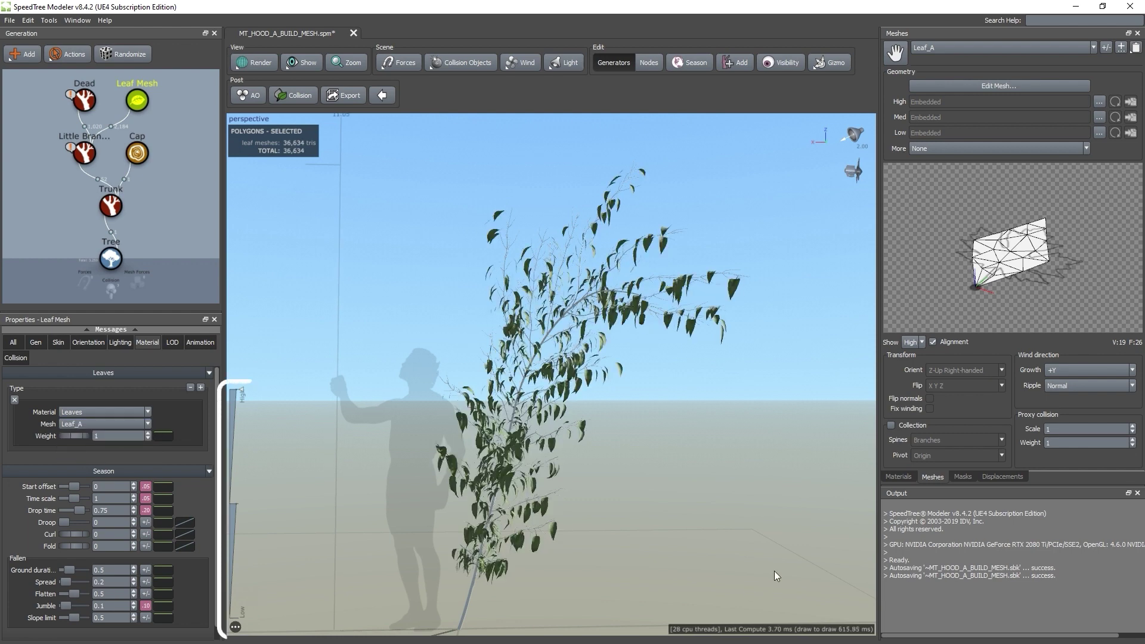
scroll(774, 571, "up", 5)
mouse_move(241, 394)
left_mouse_down()
mouse_move(258, 630)
mouse_move(250, 390)
left_mouse_up()
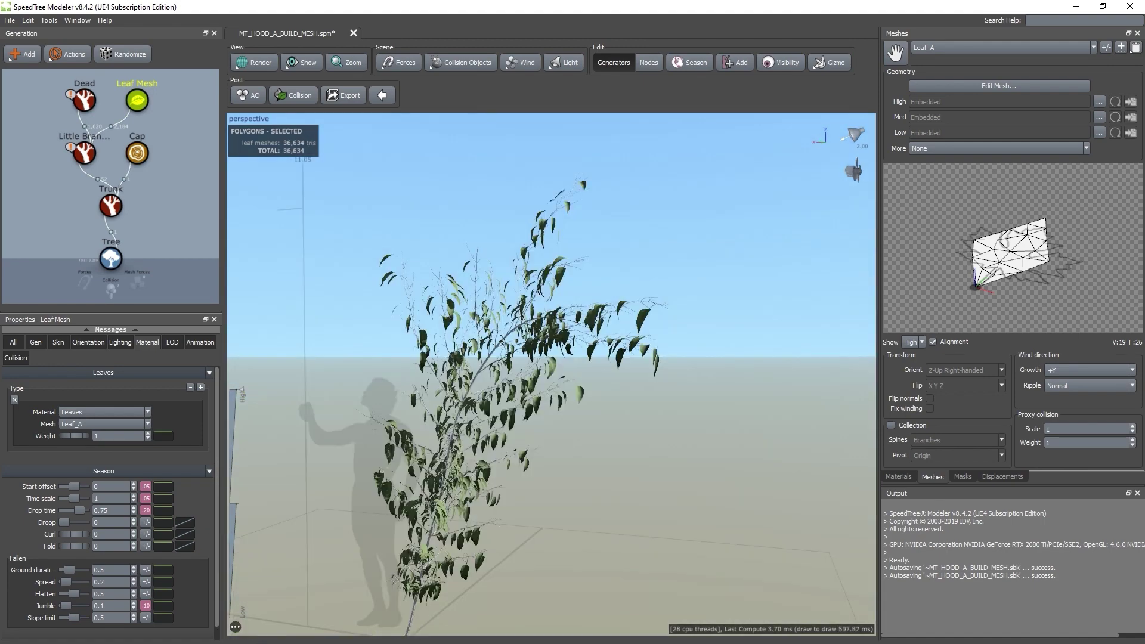
- Duplicate Leaf_A into a new mesh named Leaf_B
left_click(1107, 48)
left_click(475, 238)
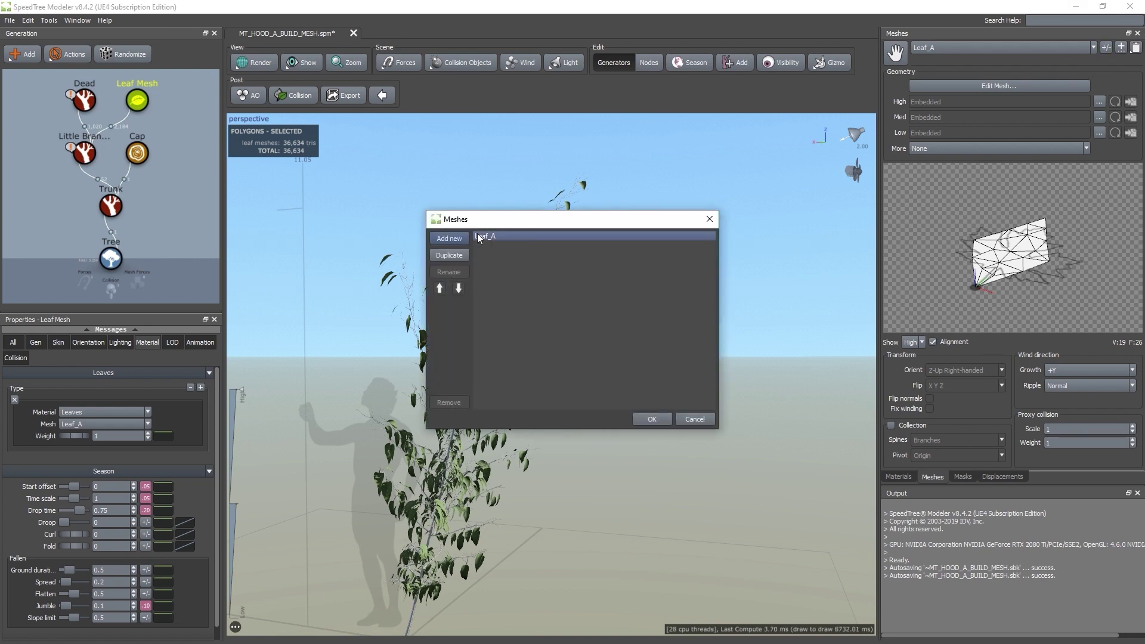
left_click(462, 256)
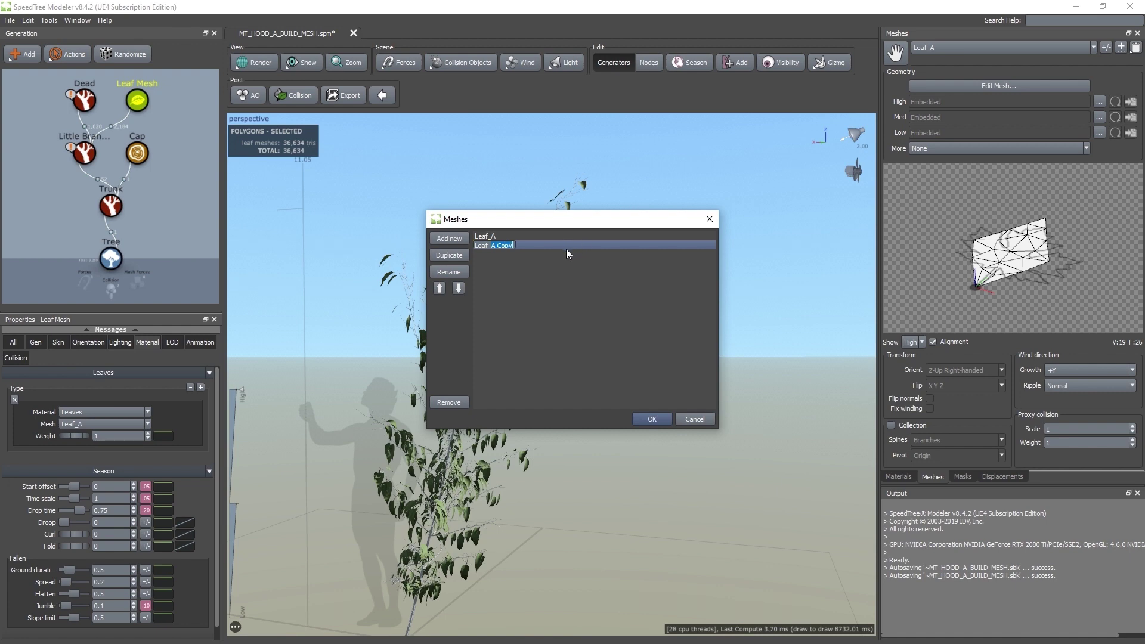
left_click(652, 419)
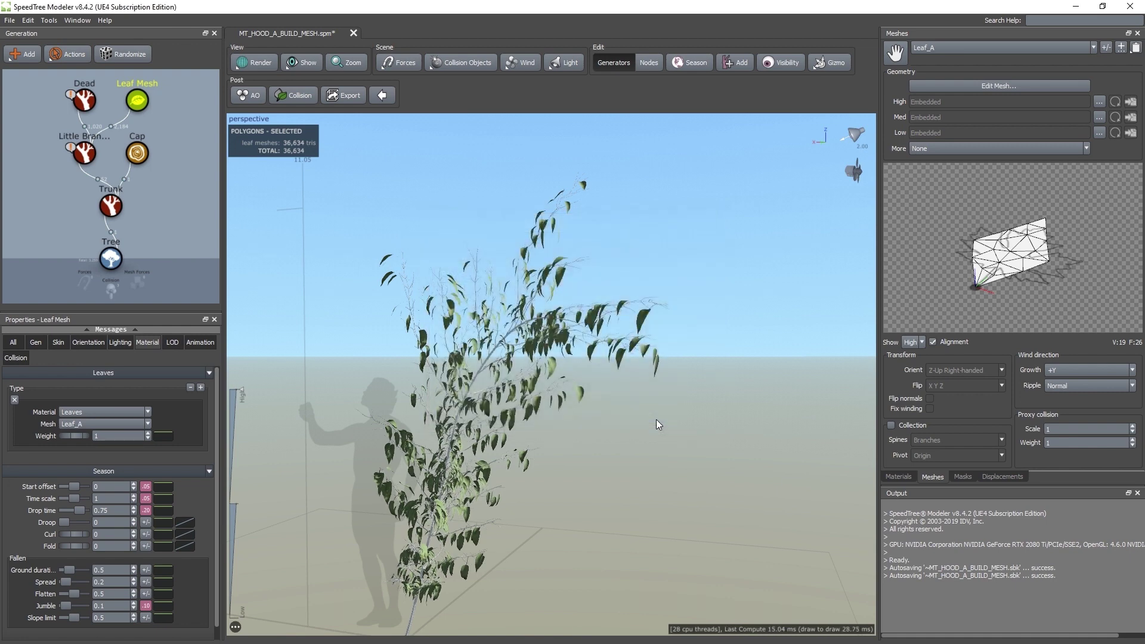
- Select Leaf_B and open it in the cutout editor
left_click(1093, 44)
left_click(1078, 67)
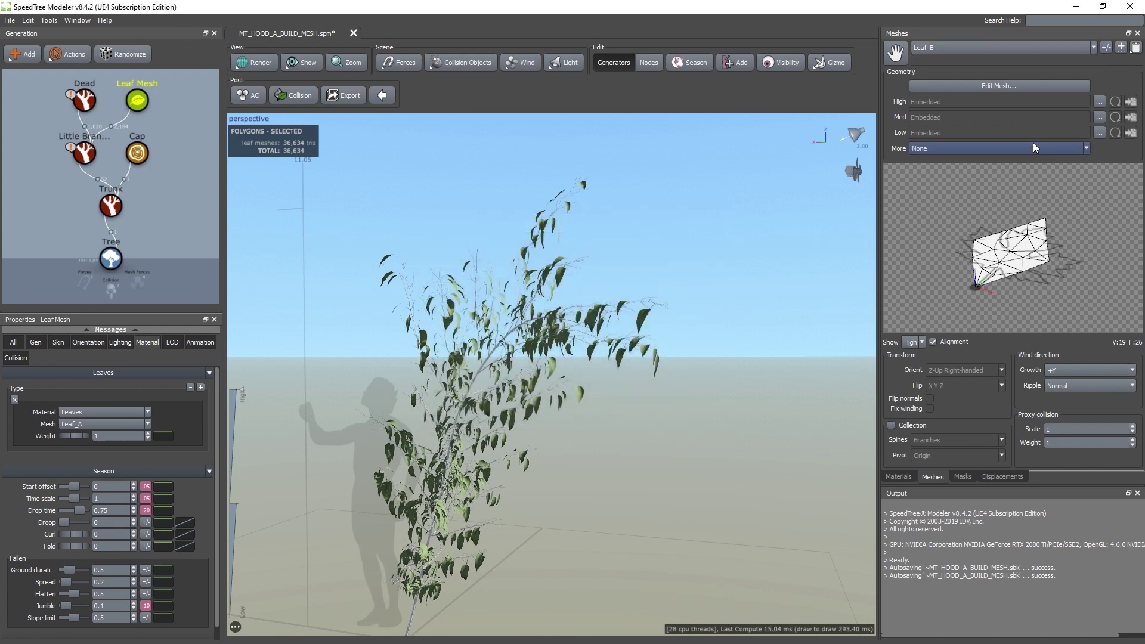
left_click(1047, 88)
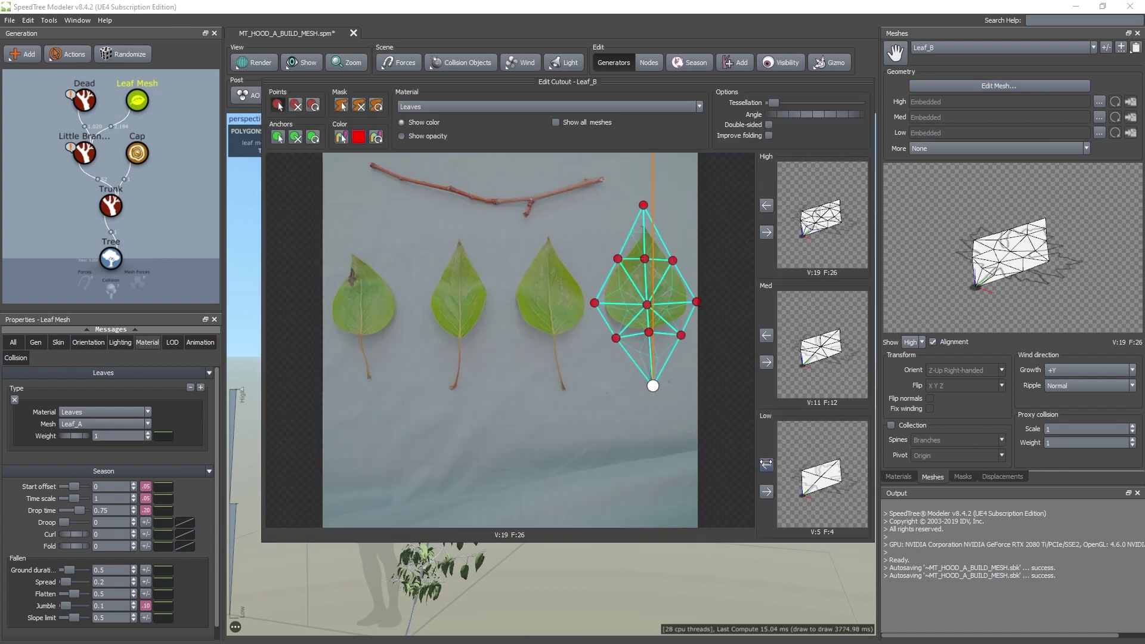
- Drop tessellation to minimum and delete the copied Leaf_A cutout points
left_click_drag(773, 102, 770, 103)
left_click(643, 205, "ctrl")
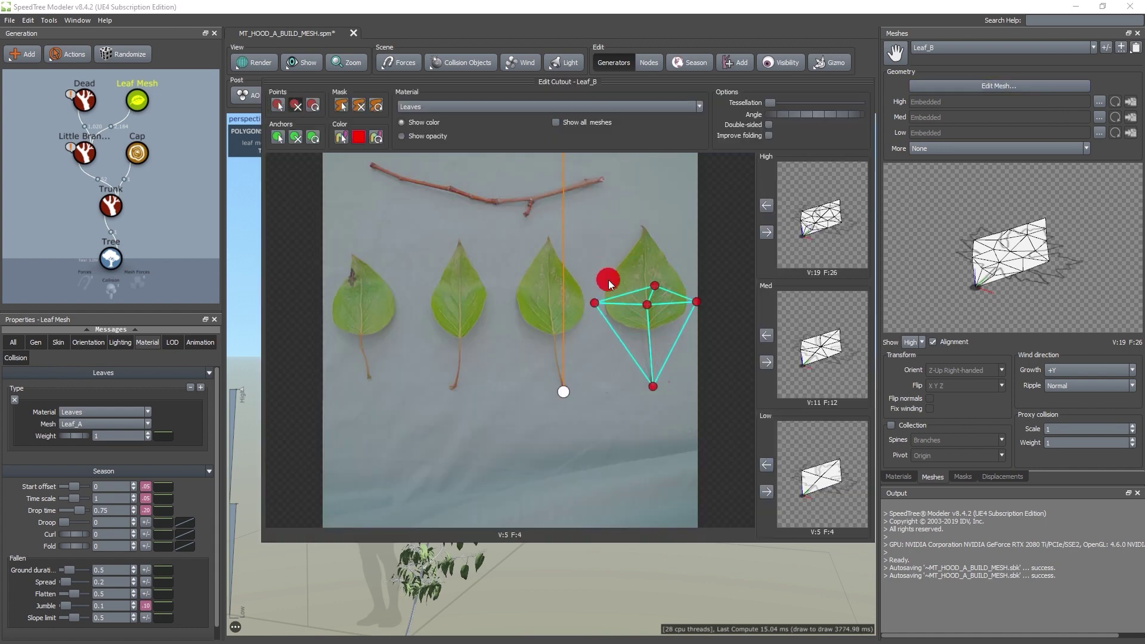
left_click(594, 303, "ctrl")
left_click(647, 305, "ctrl")
left_click(671, 365, "ctrl")
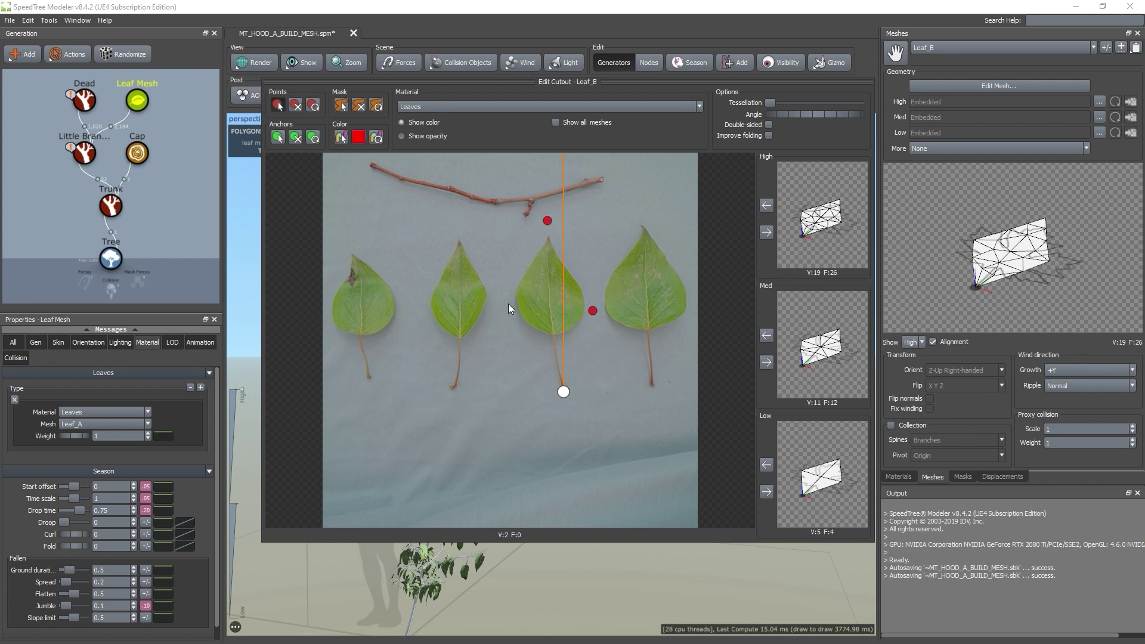
- Outline the third leaf with a four-point diamond anchored under its stem
left_click_drag(508, 305, 503, 310)
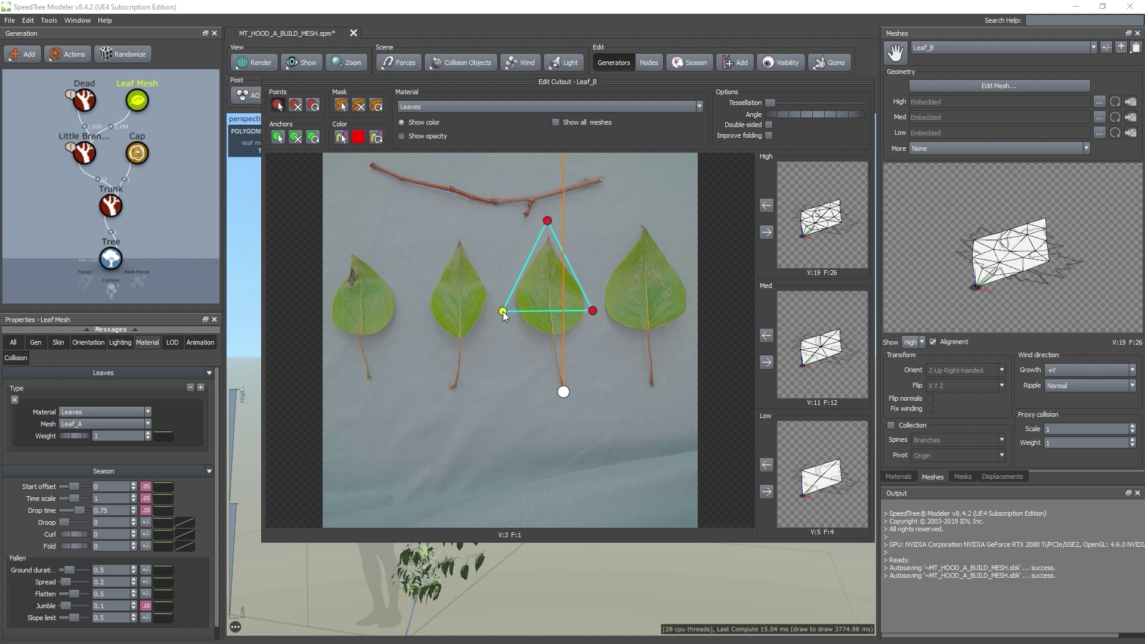
mouse_move(564, 393)
left_mouse_down()
mouse_move(573, 392)
mouse_move(564, 394)
left_mouse_up()
left_click(564, 391)
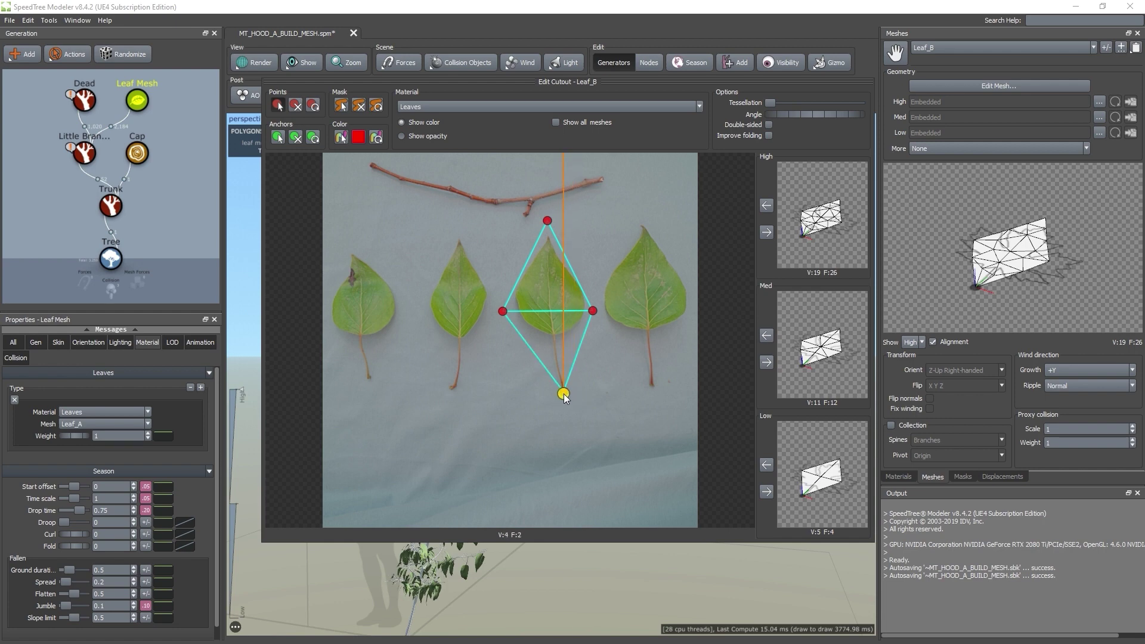
- Add a centre point stored as Low LOD, then five more points around the leaf edges
left_click(551, 310)
left_click(767, 492)
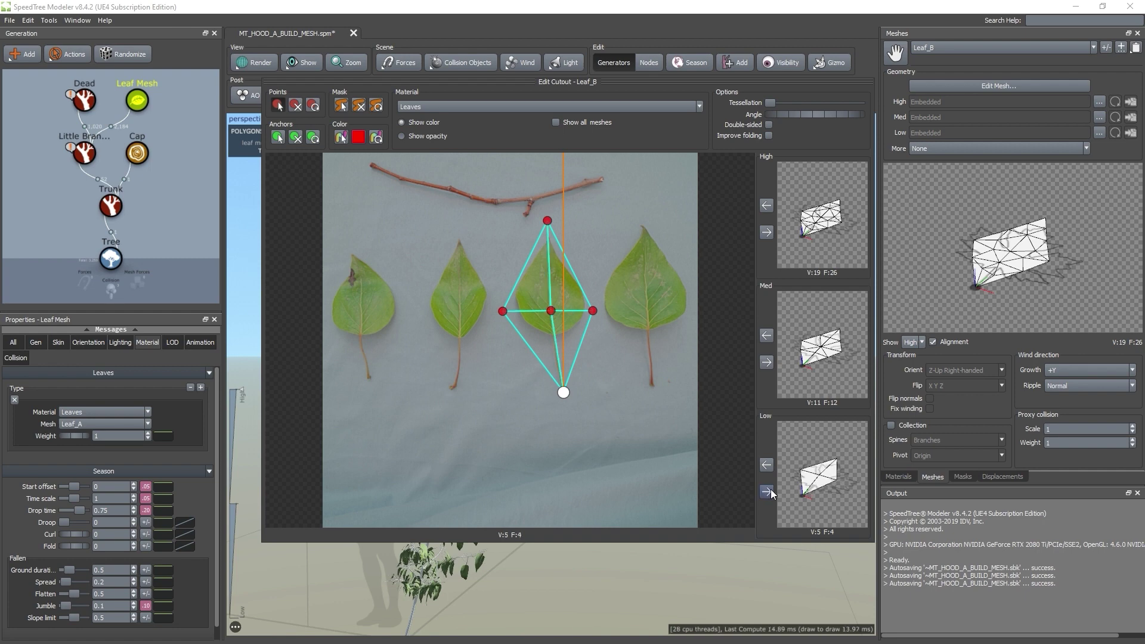
left_click(577, 276)
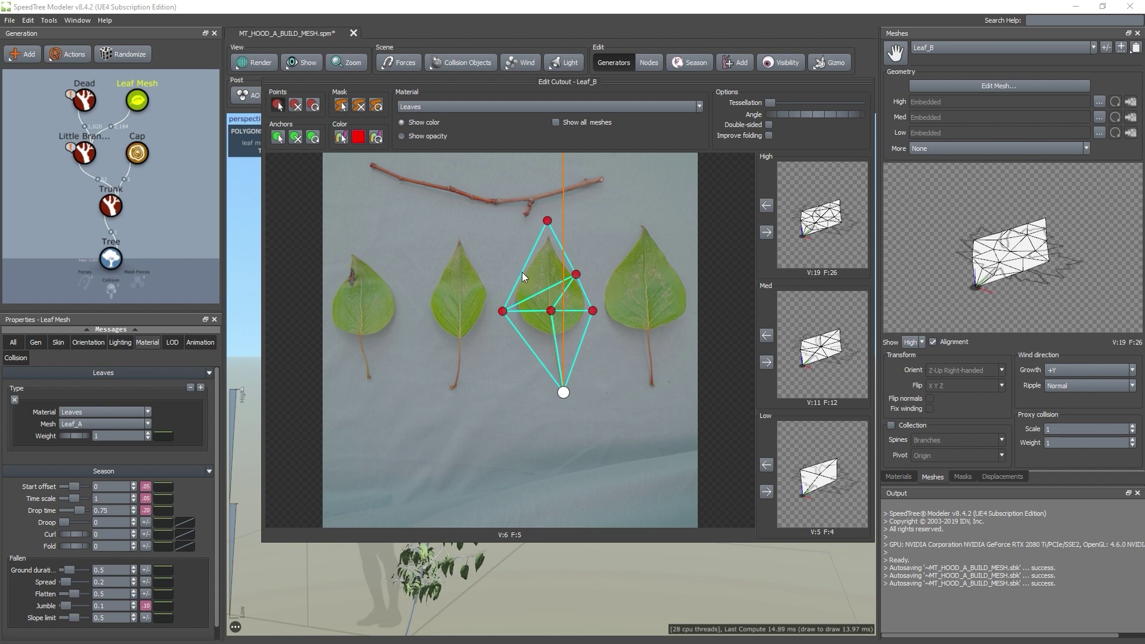
left_click(521, 274)
left_click(549, 275)
left_click(534, 351)
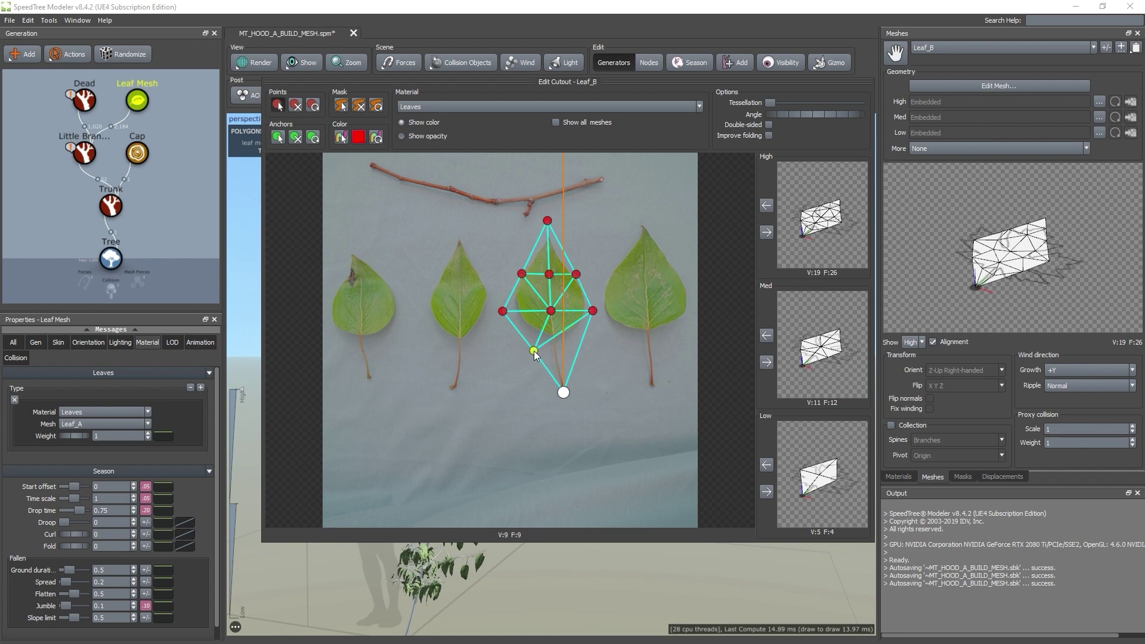
left_click(582, 344)
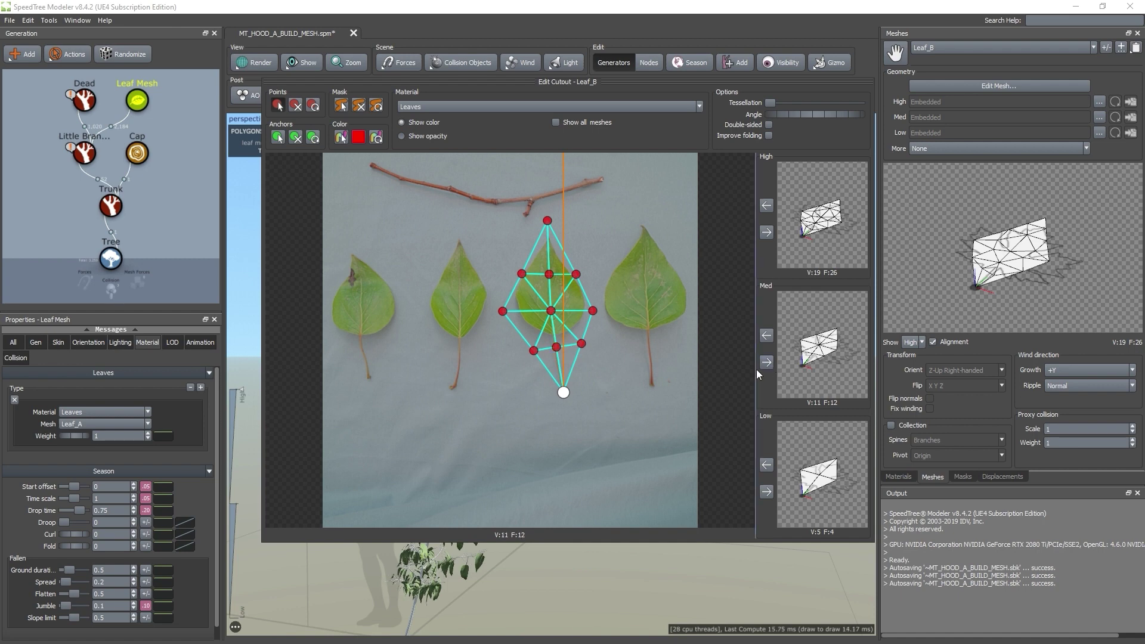
- Lower tessellation slightly, store the denser cutout as High LOD, and adjust the leaf axis angle
left_click_drag(772, 102, 771, 104)
left_click(767, 233)
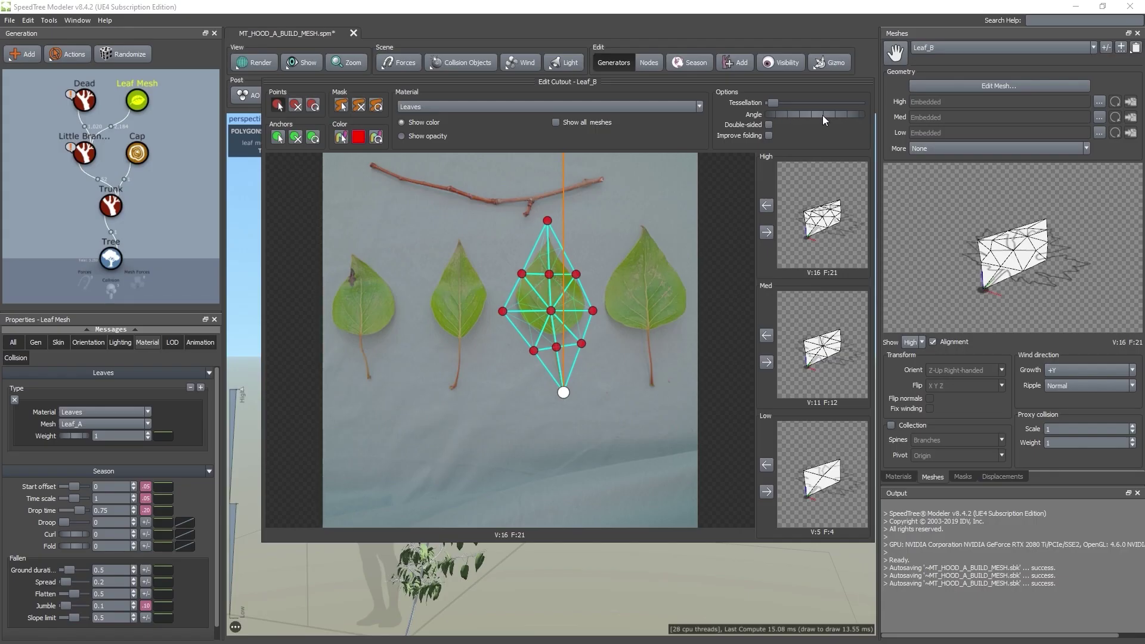
mouse_move(822, 115)
left_mouse_down()
mouse_move(771, 120)
mouse_move(801, 122)
left_mouse_up()
- Add a second leaf type to the Leaf Mesh generator using the Leaves material
left_click(218, 397)
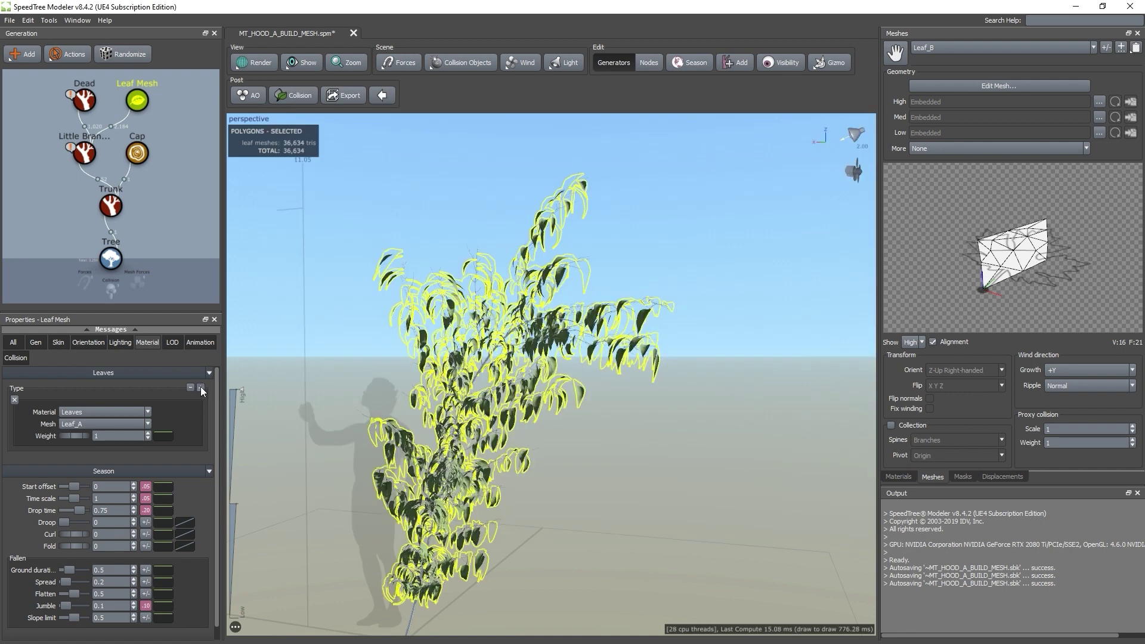
left_click(201, 387)
left_click(149, 467)
left_click(130, 482)
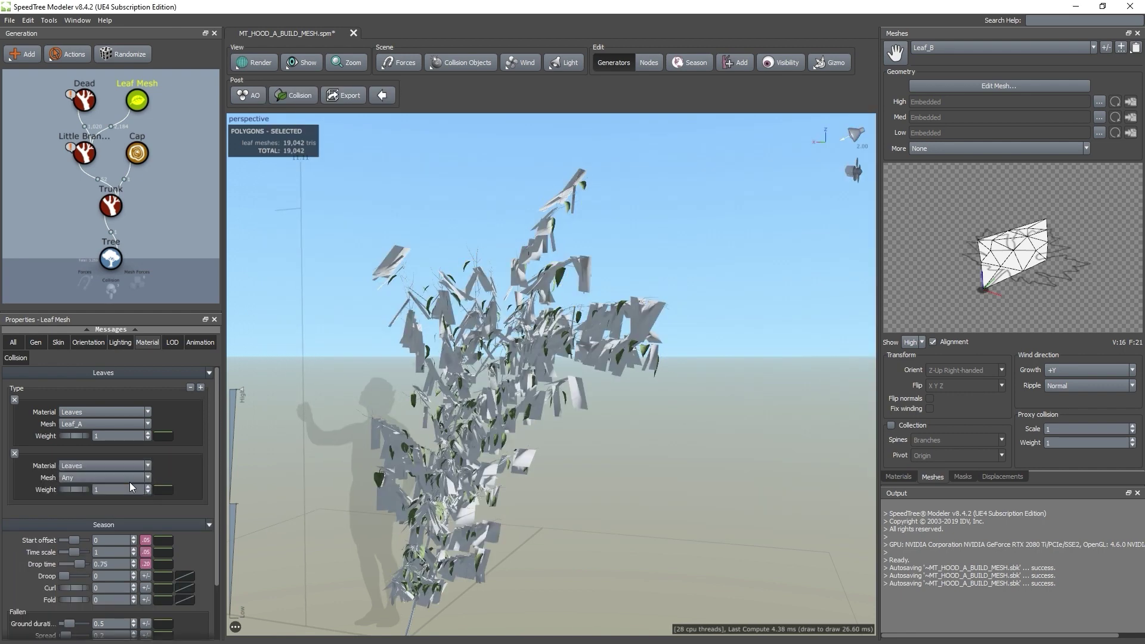
left_click(152, 480)
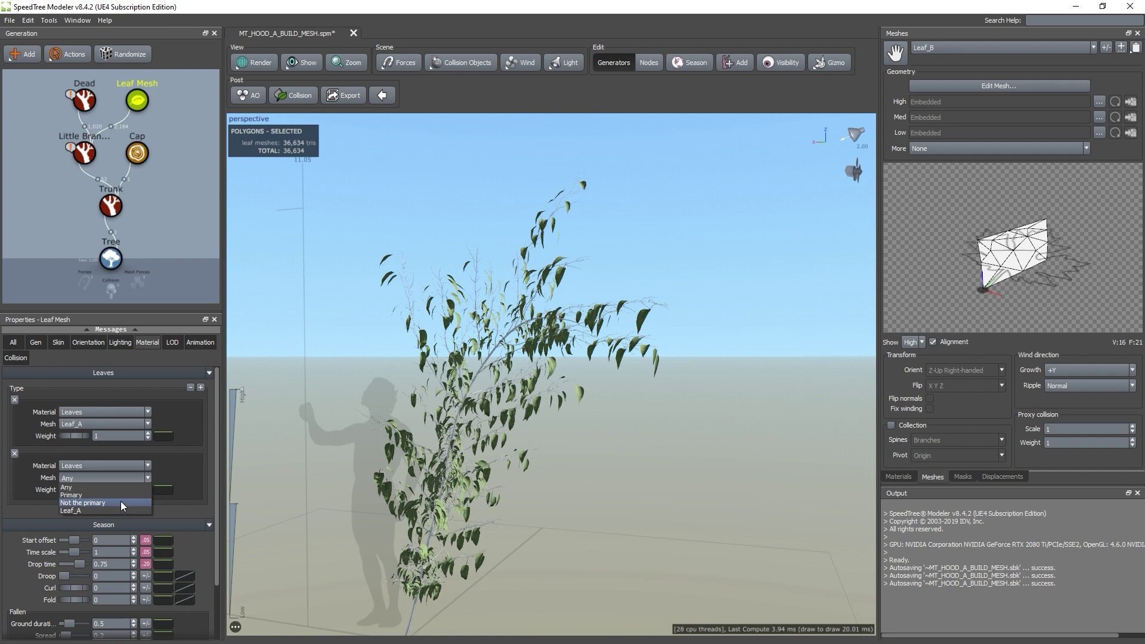
left_click(199, 471)
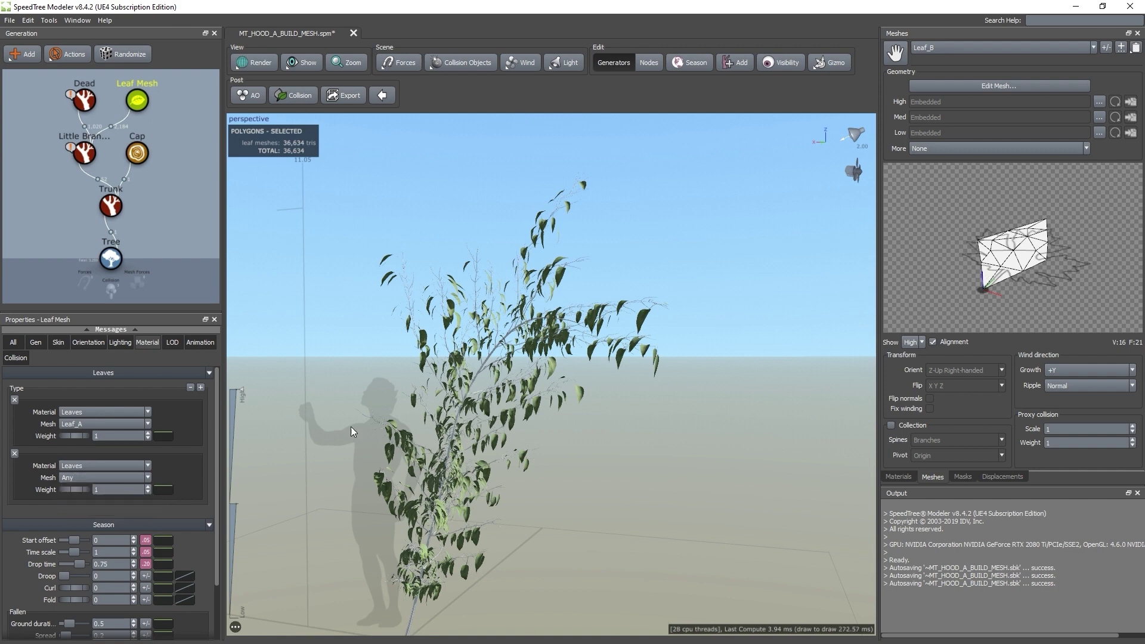
- Add Leaf_B to the Leaves material's mesh list
left_click(898, 476)
left_click(1120, 178)
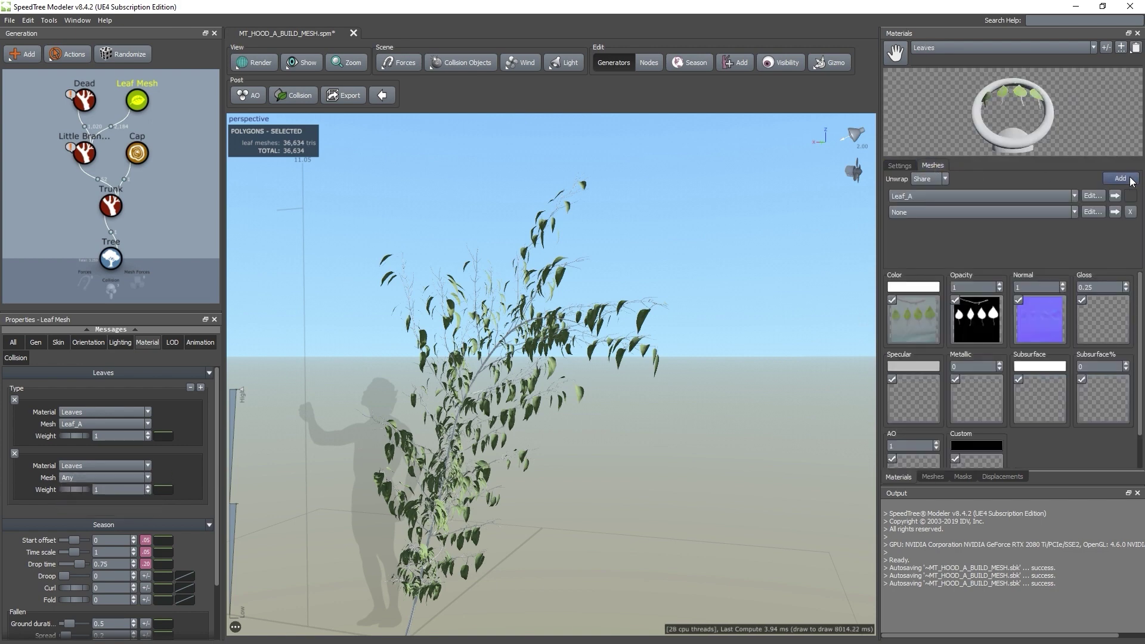
left_click(1074, 212)
left_click(1001, 242)
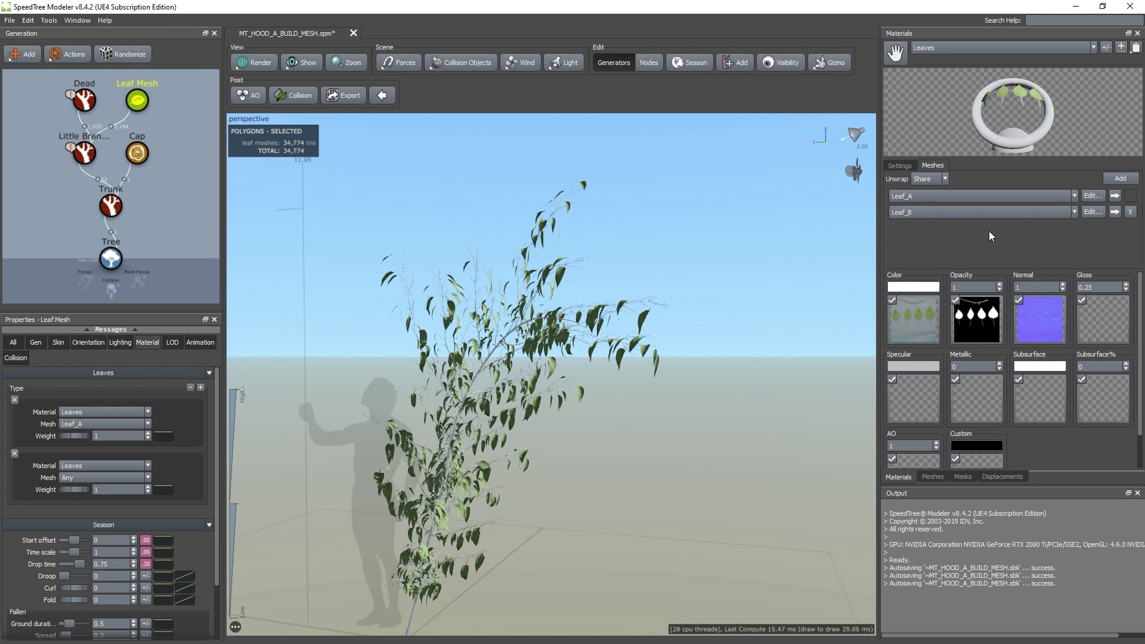
- Set the second leaf type's mesh to Leaf_B
left_click(146, 477)
left_click(92, 517)
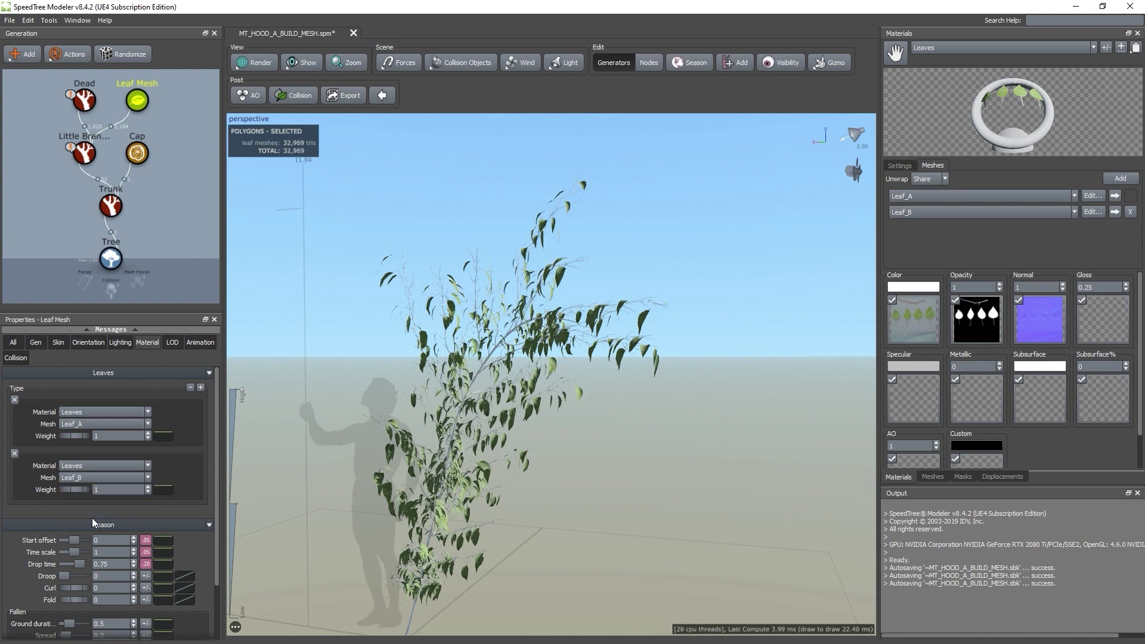
left_click_drag(564, 445, 492, 421)
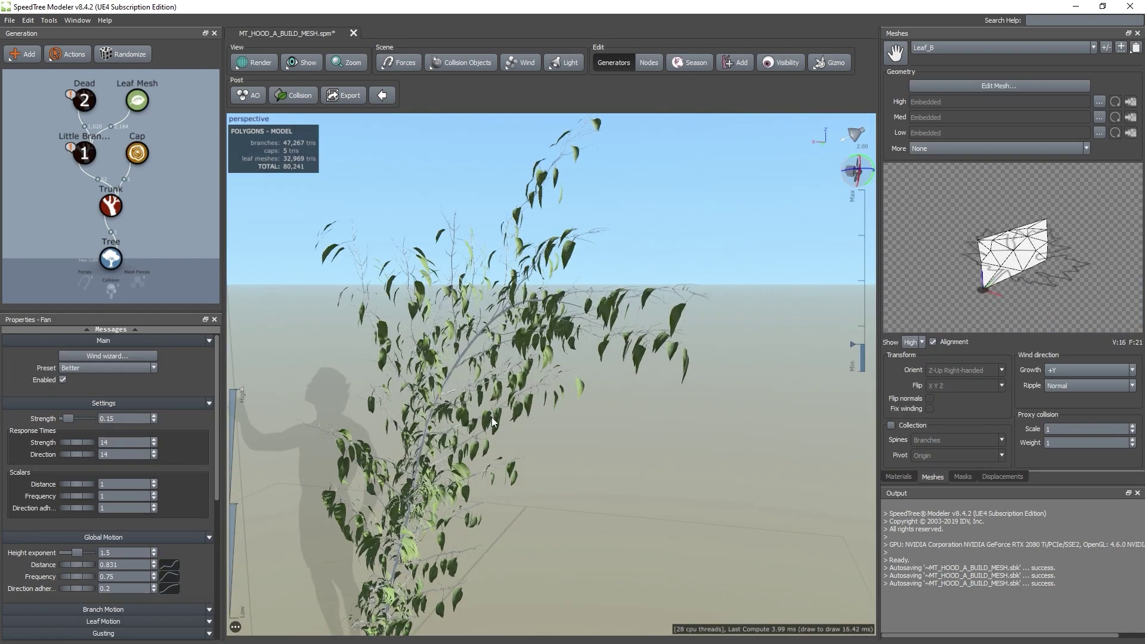
left_click_drag(649, 520, 656, 470)
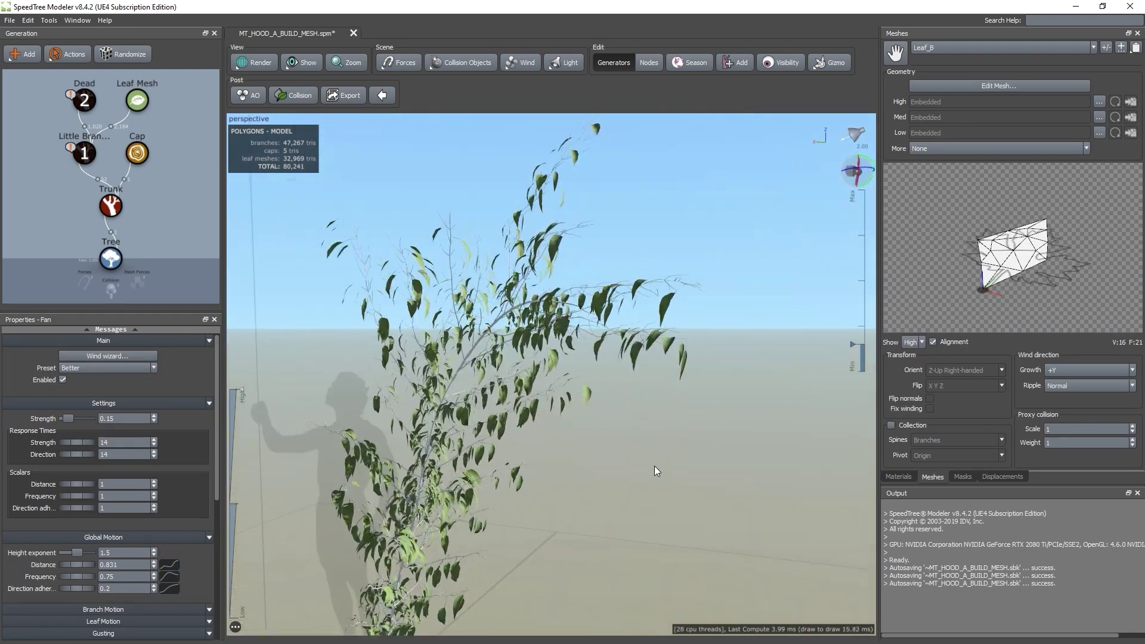
left_click(236, 627)
left_click(332, 621)
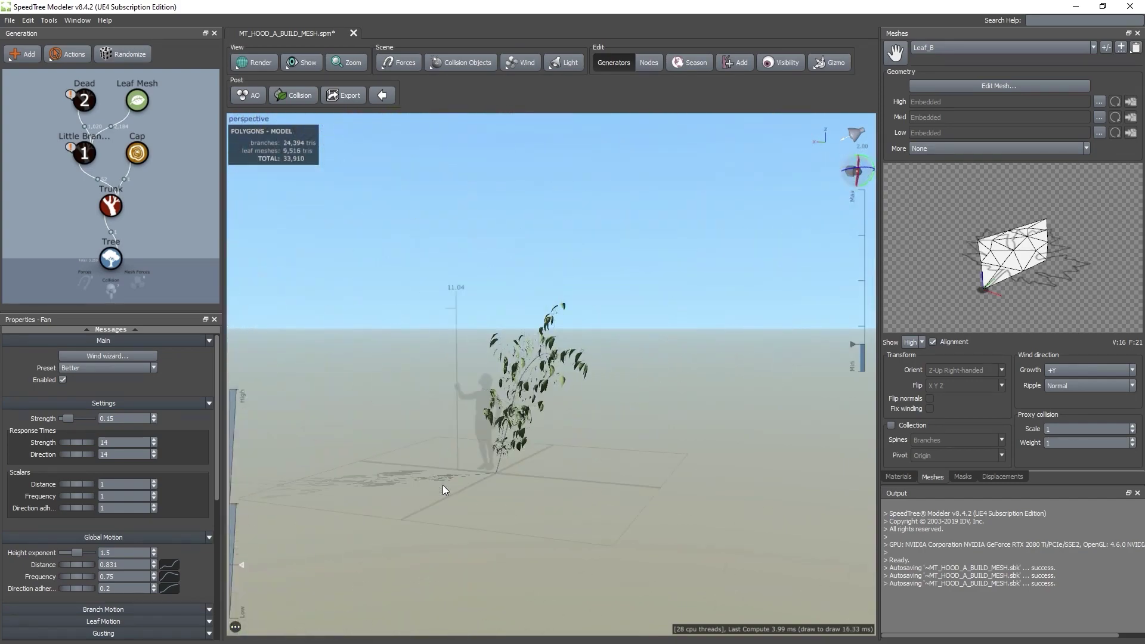
right_click(474, 418)
left_click(440, 451)
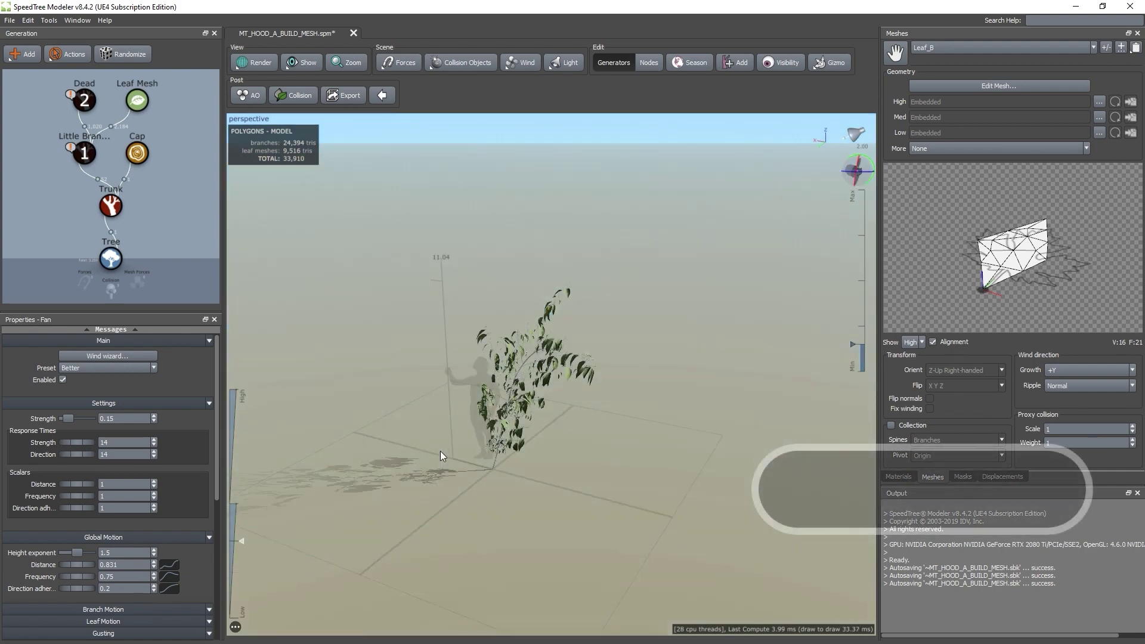